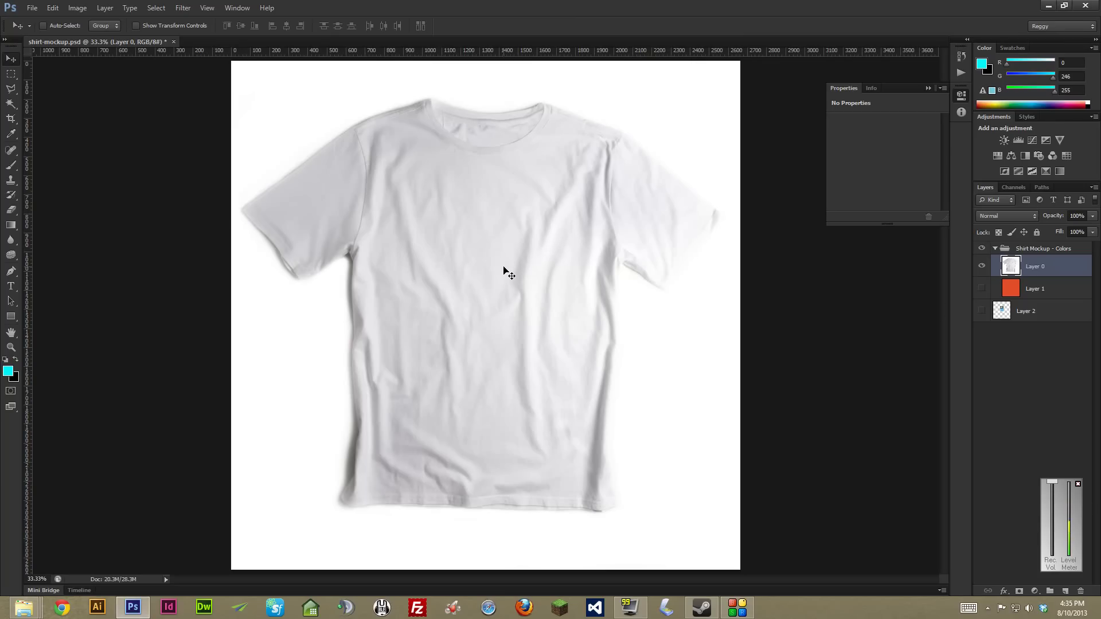
# - Zoom in on the shirt's left side and place two Pen points down the edge below the sleeve
pyautogui.hotkey('ctrl', '+')
pyautogui.hotkey('ctrl', '+')
pyautogui.moveTo(340, 285); pyautogui.dragTo(565, 276)
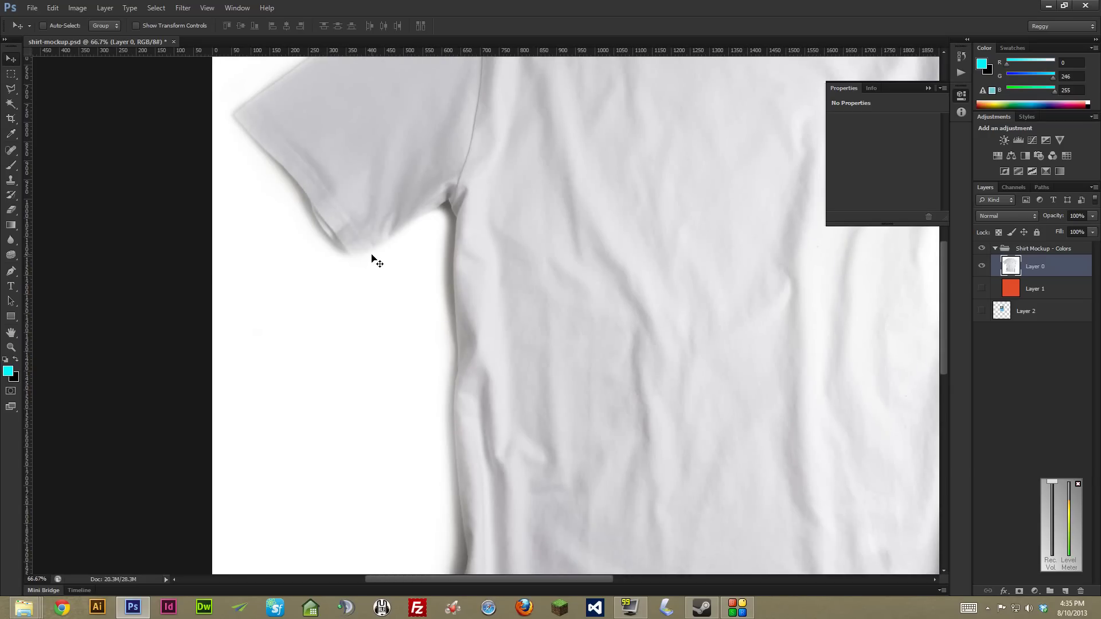
pyautogui.press('p')
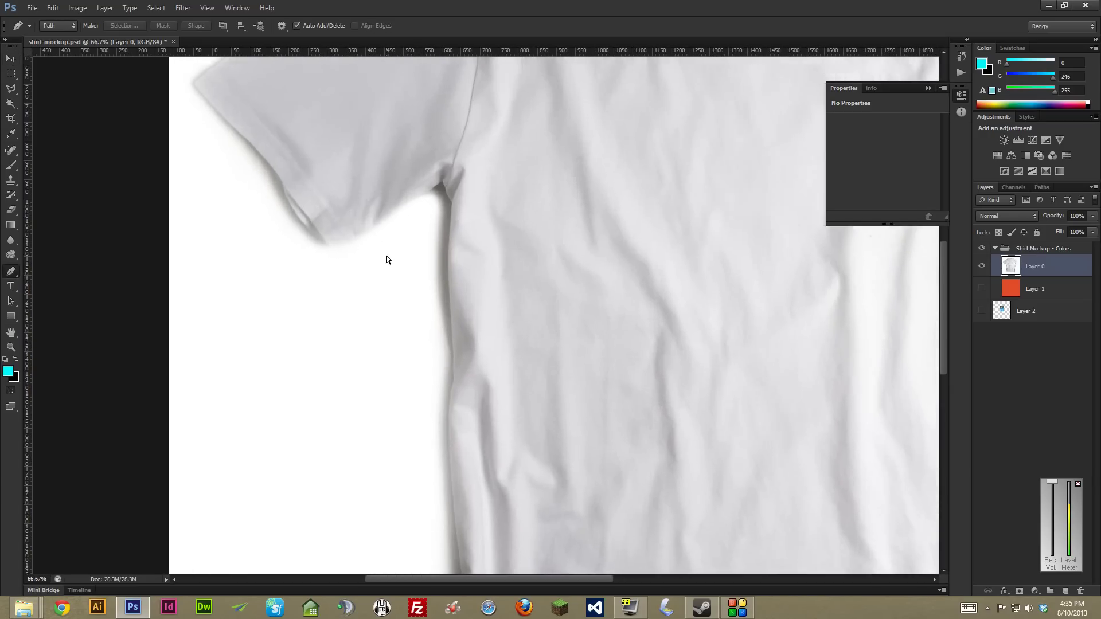
pyautogui.hotkey('ctrl', '+')
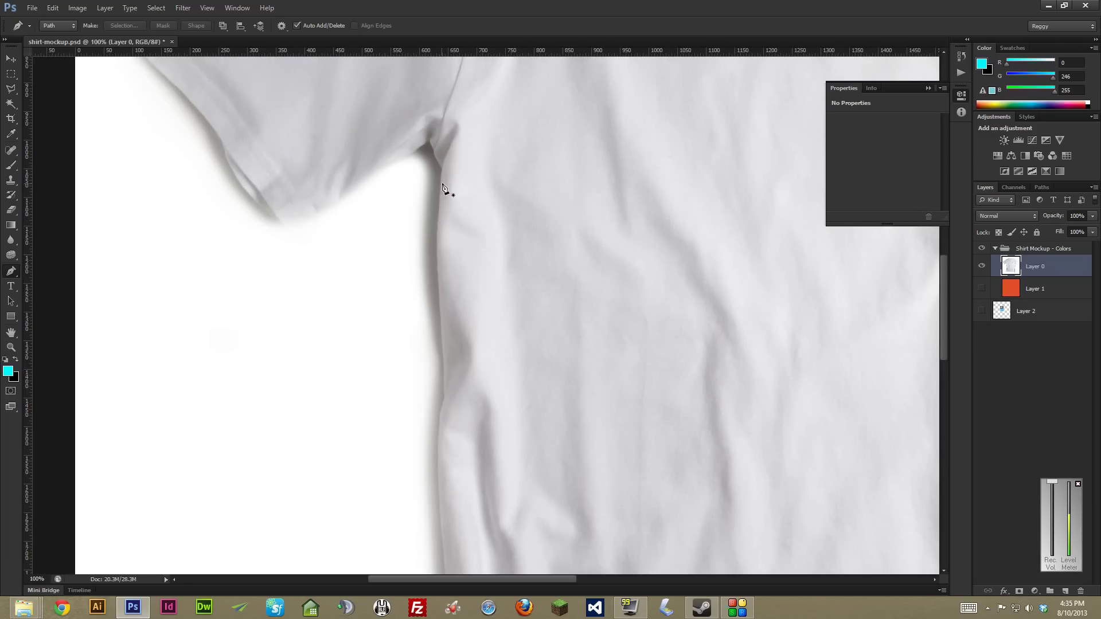
pyautogui.click(442, 183)
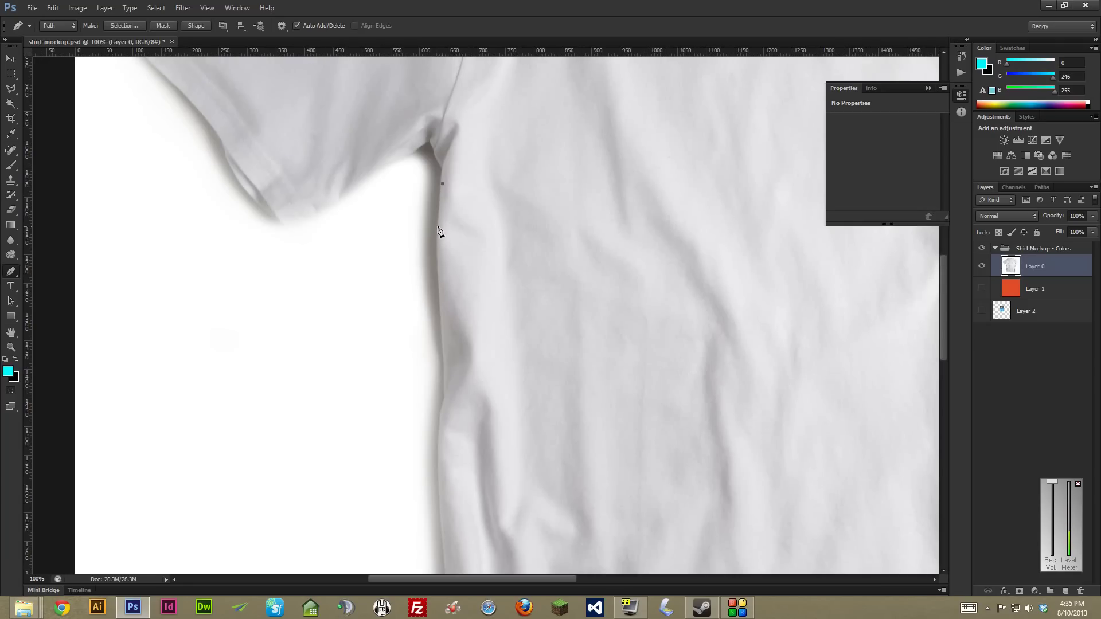
pyautogui.hotkey('ctrl', '+')
pyautogui.moveTo(430, 127); pyautogui.dragTo(463, 270)
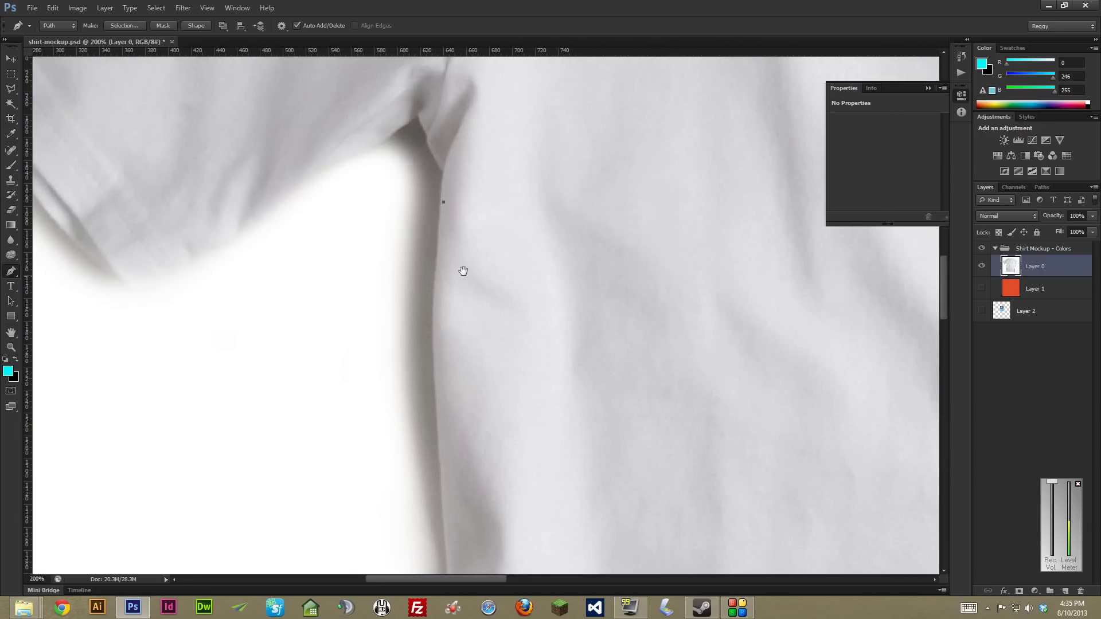
pyautogui.click(440, 267)
# - Add two curved points lower on the side, break their handles, then discard the trial path
pyautogui.scroll(-3, 462, 269)
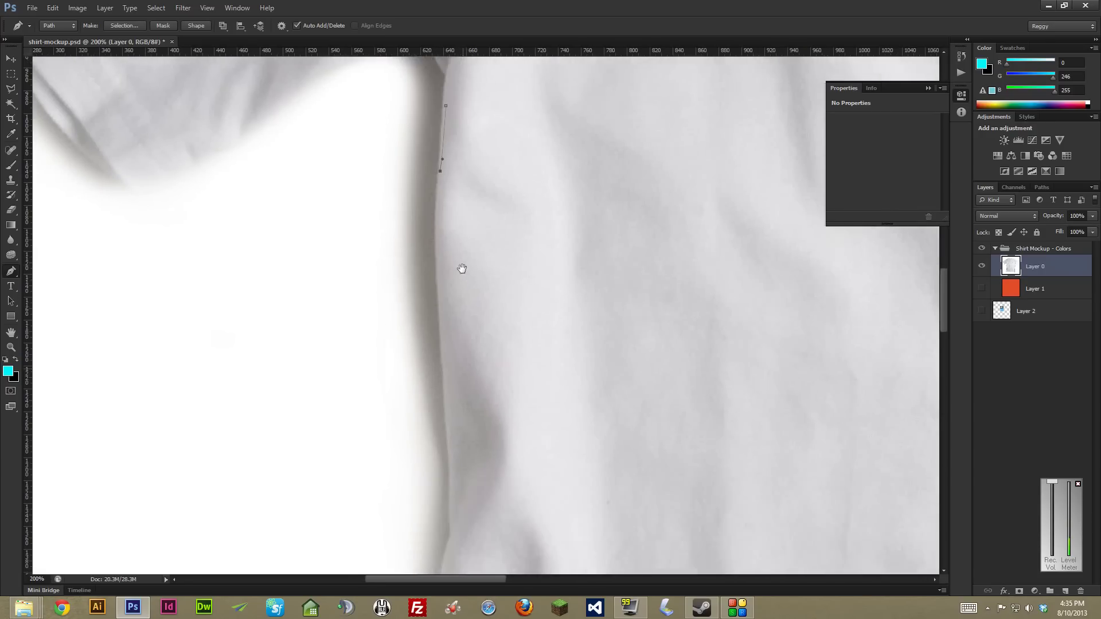
pyautogui.scroll(-3, 462, 268)
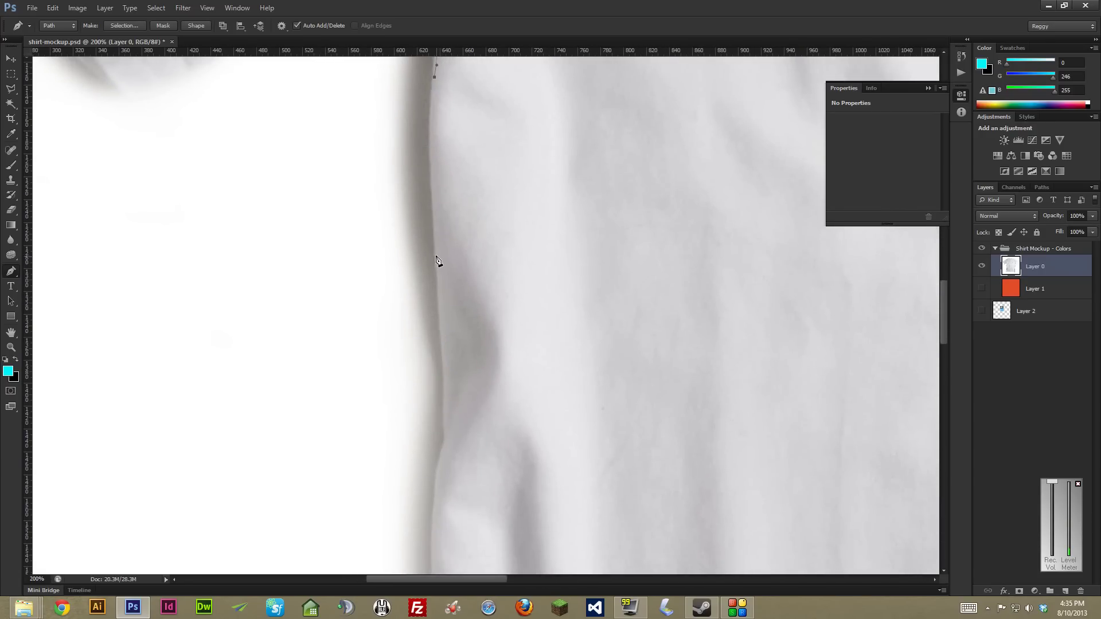
pyautogui.moveTo(436, 253); pyautogui.dragTo(444, 325)
pyautogui.keyDown('alt'); pyautogui.click(436, 253); pyautogui.keyUp('alt')
pyautogui.moveTo(445, 445); pyautogui.dragTo(436, 462)
pyautogui.keyDown('alt'); pyautogui.click(444, 445); pyautogui.keyUp('alt')
pyautogui.press('Escape')
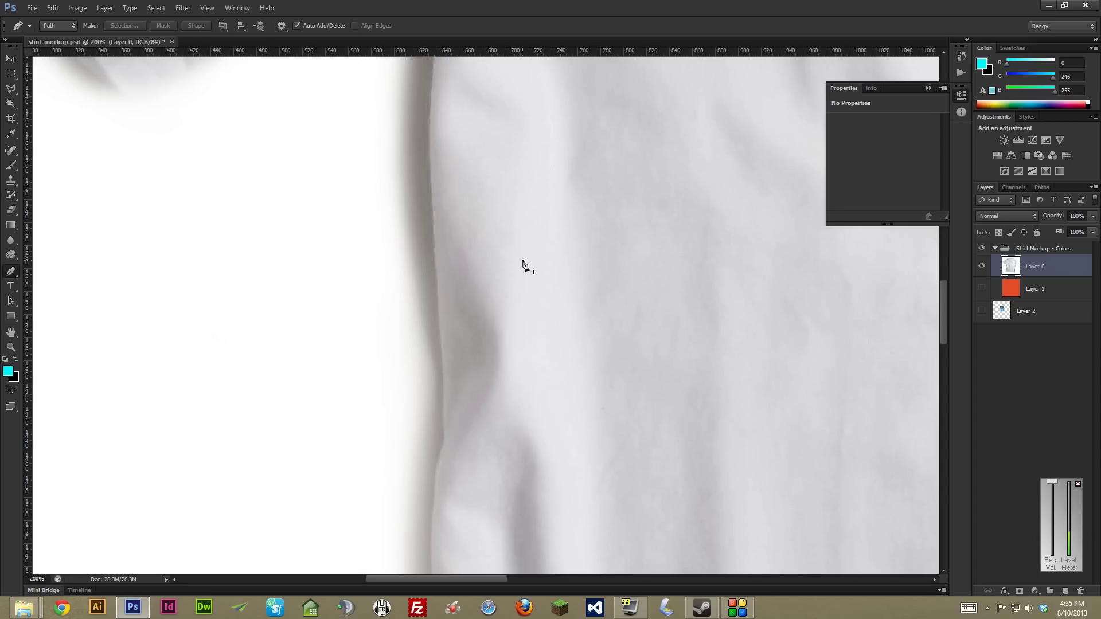
pyautogui.hotkey('ctrl', '-')
pyautogui.hotkey('ctrl', '-')
pyautogui.hotkey('ctrl', '-')
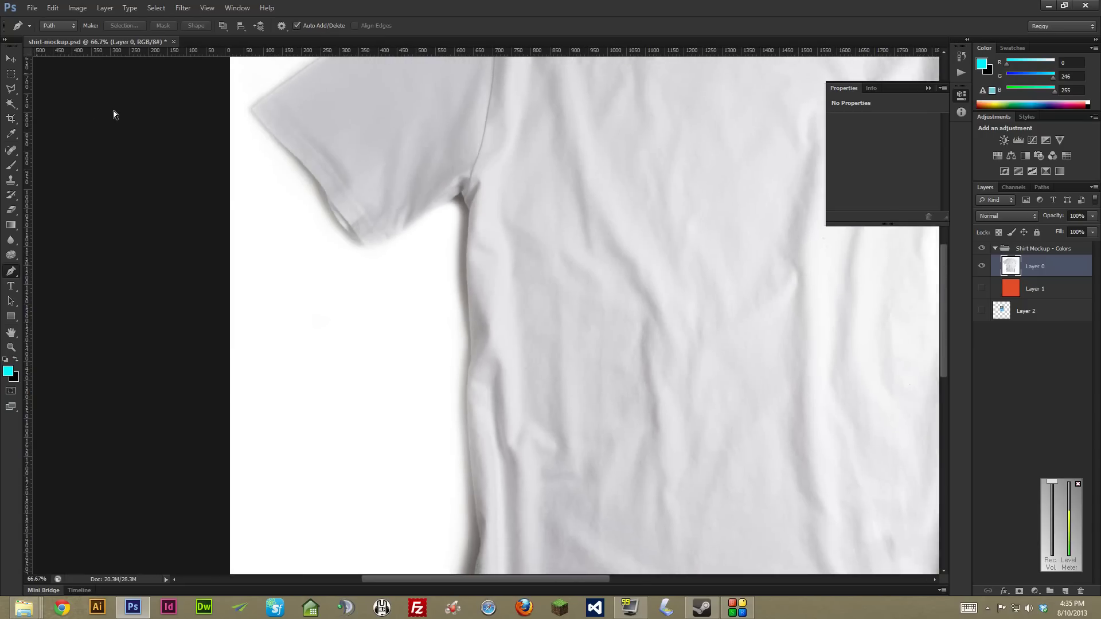
# - Mask Layer 0 to a selection loaded from the Shirt Outline path
pyautogui.click(10, 59)
pyautogui.click(1041, 187)
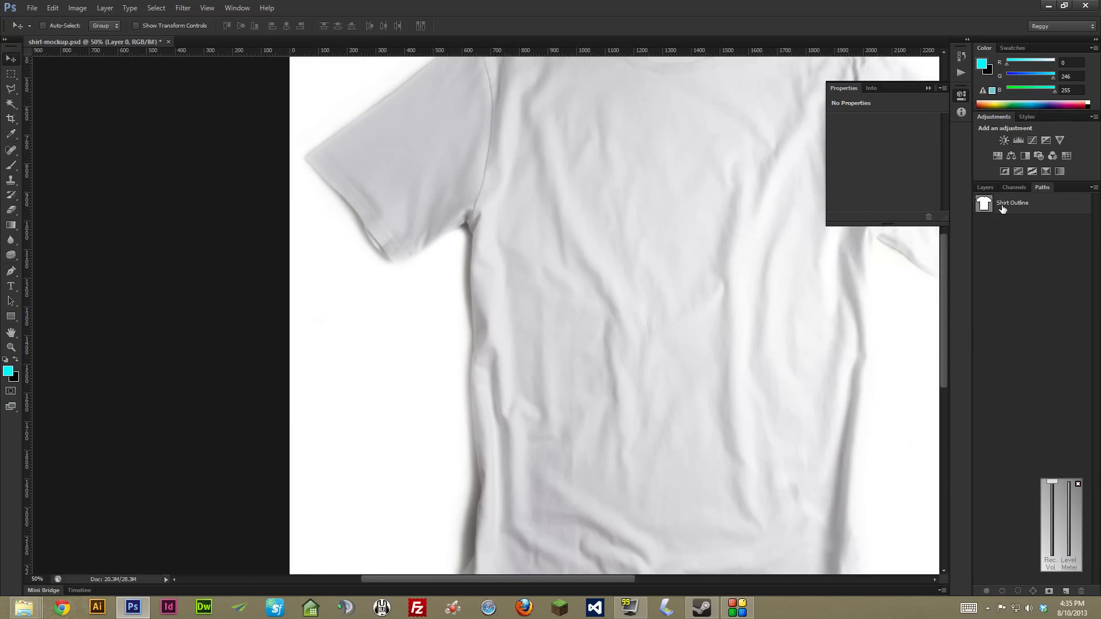
pyautogui.keyDown('ctrl'); pyautogui.click(985, 204); pyautogui.keyUp('ctrl')
pyautogui.click(984, 187)
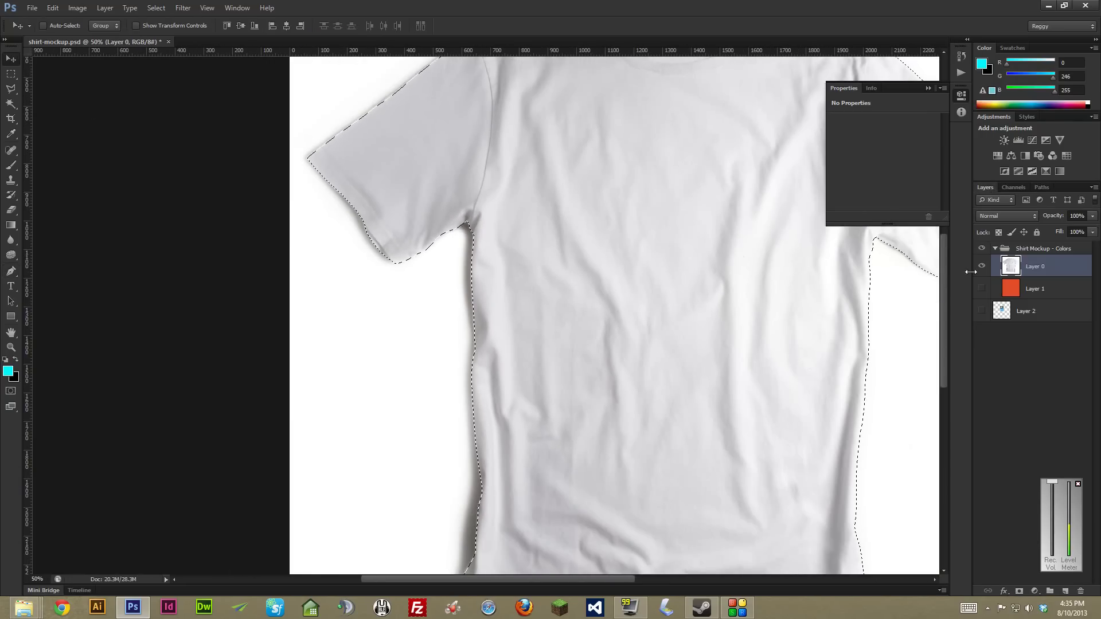
pyautogui.click(1019, 591)
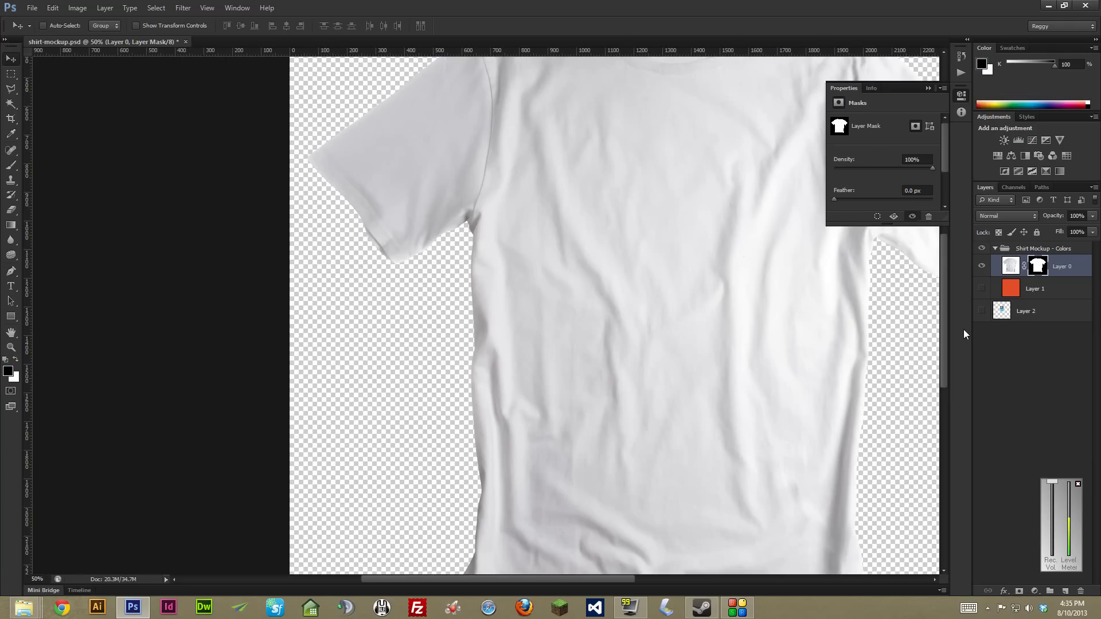
pyautogui.hotkey('ctrl', '-')
# - Show the orange Layer 1 and apply Layer 0's mask permanently into its pixels
pyautogui.click(1006, 289)
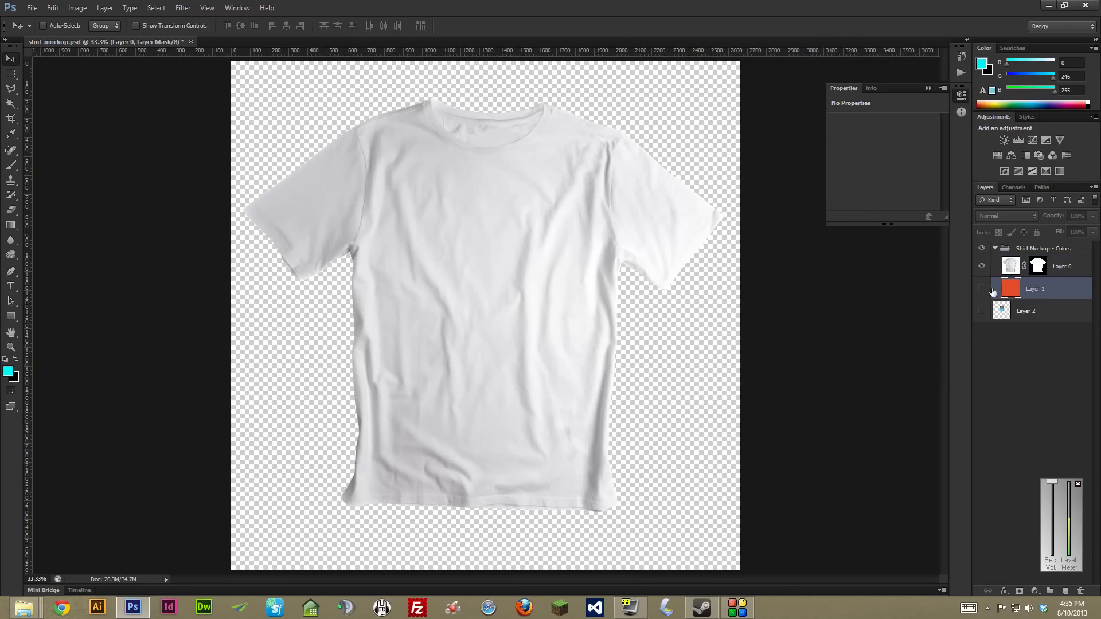
pyautogui.click(981, 290)
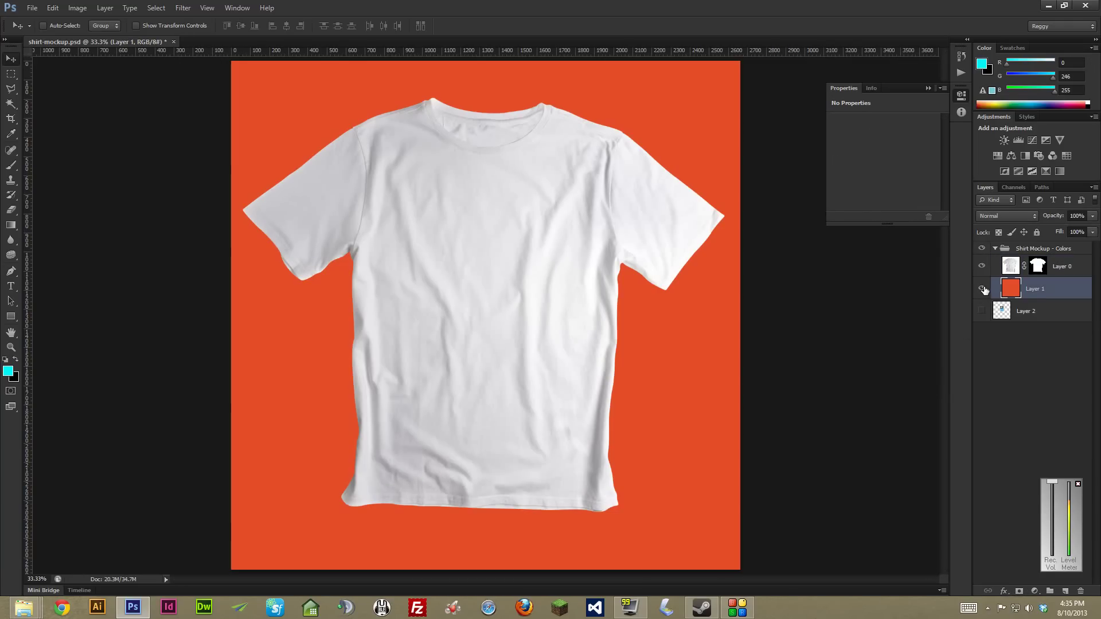
pyautogui.doubleClick(981, 291)
pyautogui.click(1009, 268)
pyautogui.click(1047, 267)
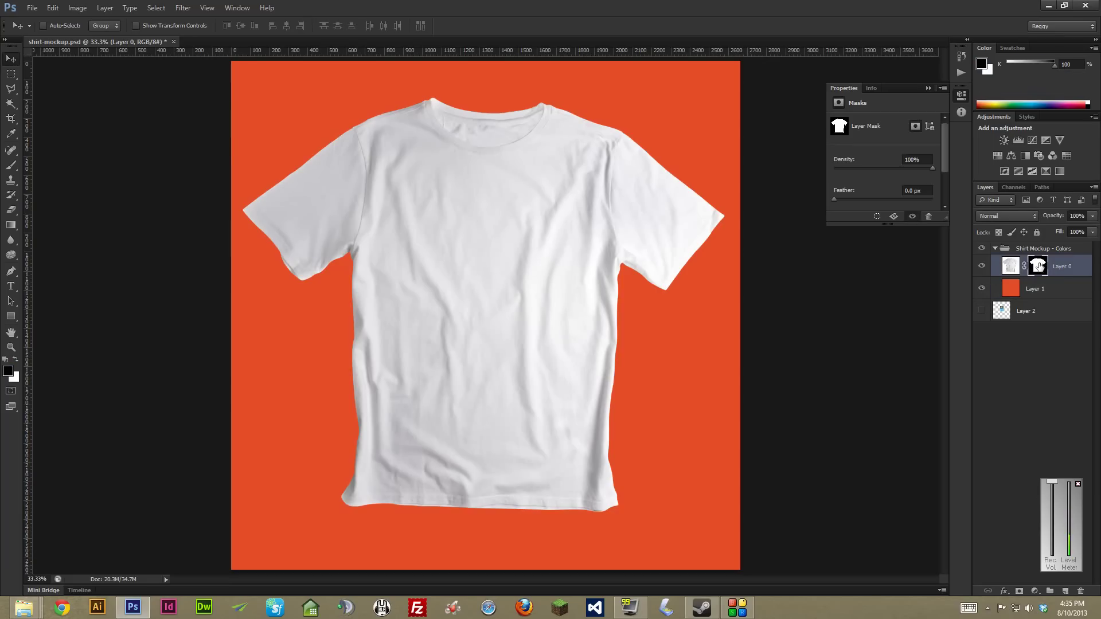
pyautogui.click(1080, 591)
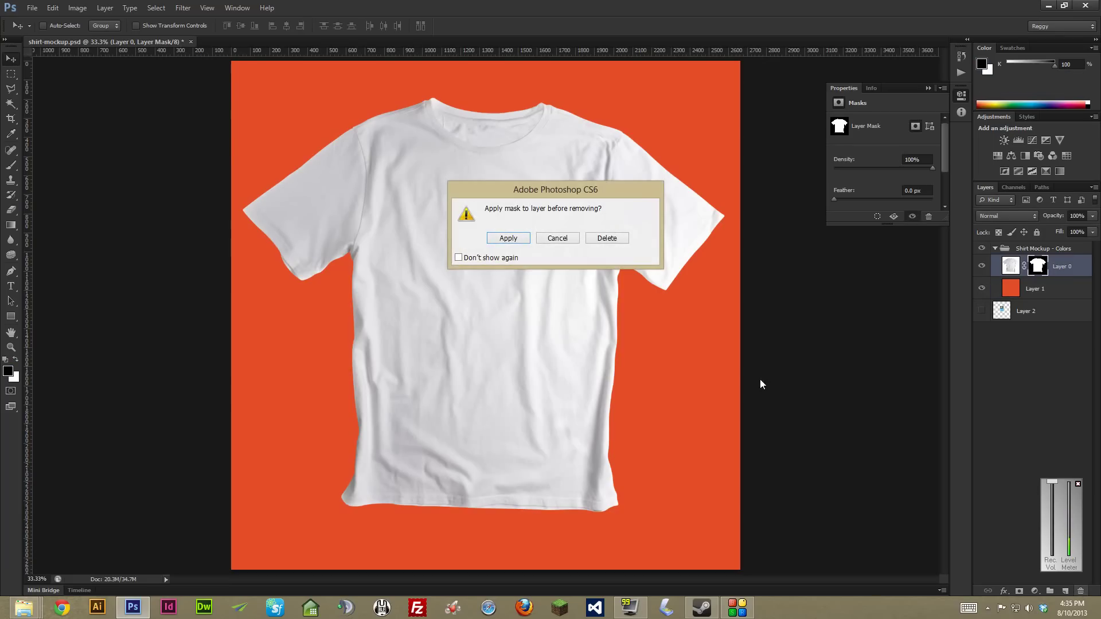
pyautogui.click(507, 238)
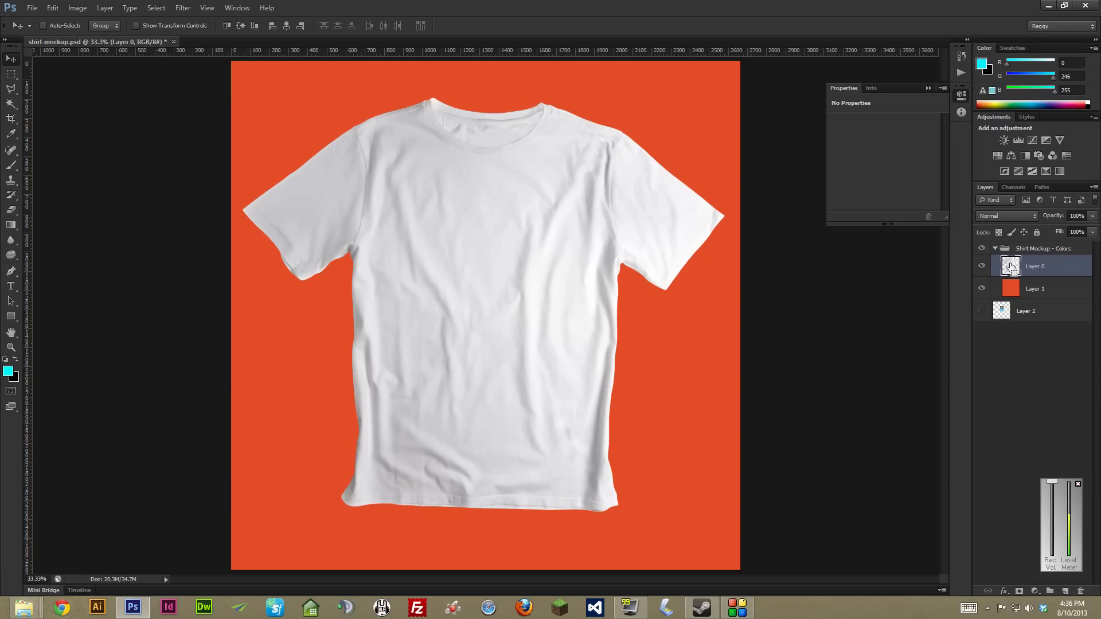
# - Load Layer 0's shirt outline as a selection and create a shirt-masked Layer 3 above orange Layer 1
pyautogui.keyDown('ctrl'); pyautogui.click(1009, 267); pyautogui.keyUp('ctrl')
pyautogui.click(1015, 296)
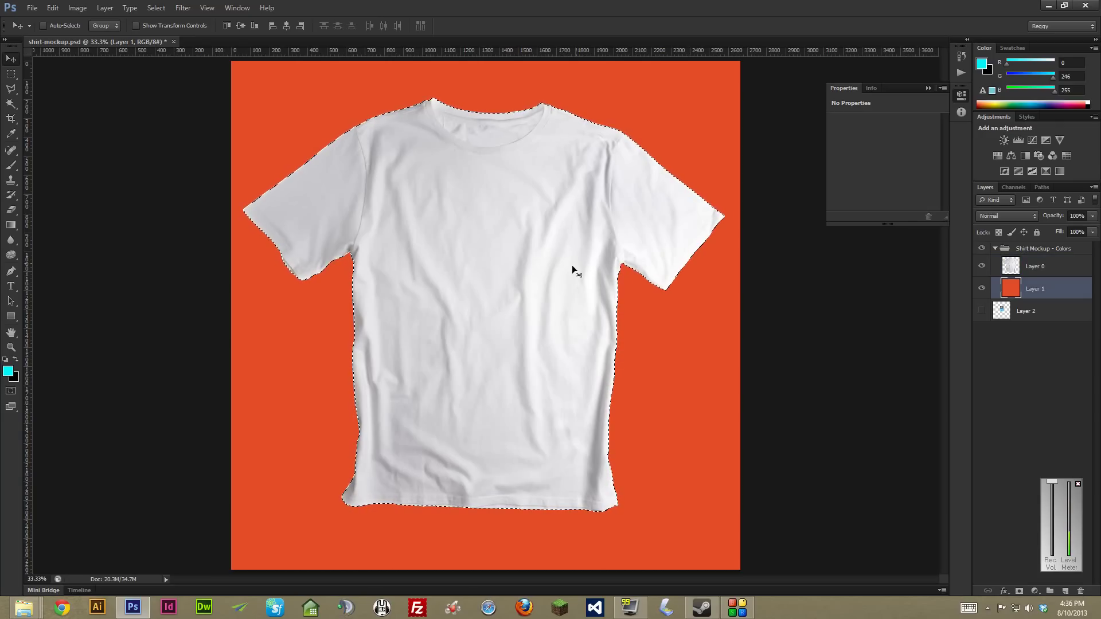
pyautogui.click(1065, 591)
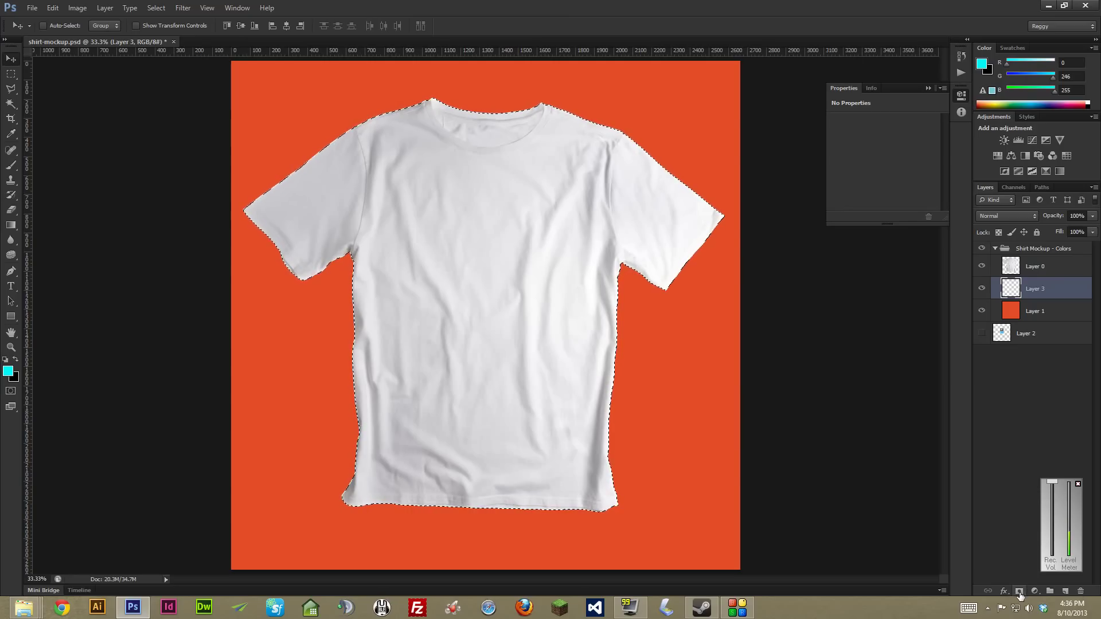
pyautogui.click(1018, 593)
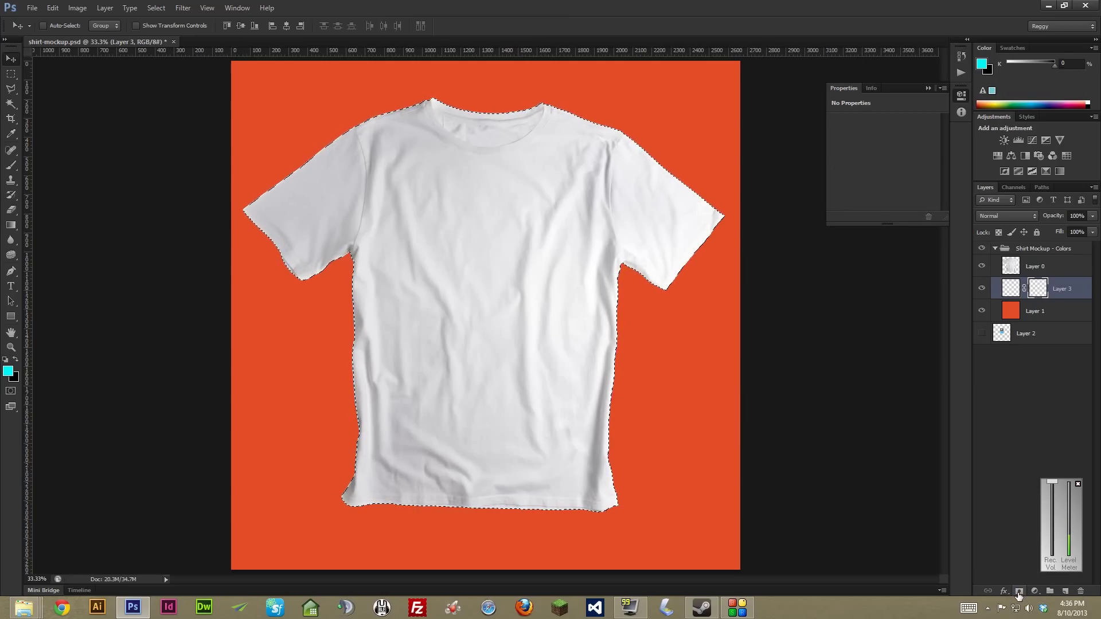
pyautogui.click(1010, 288)
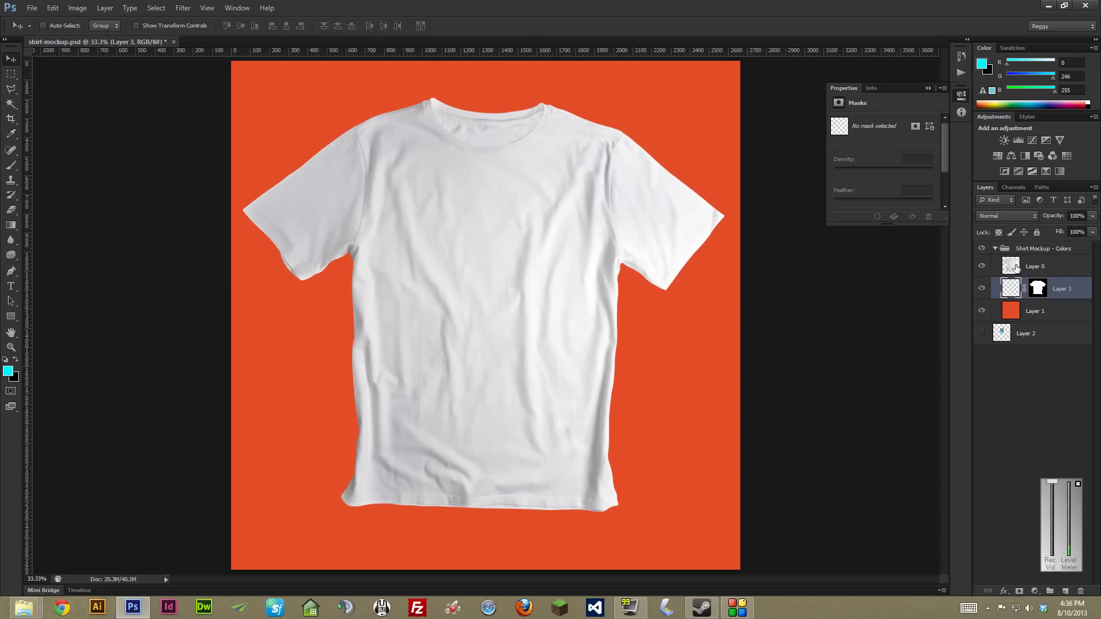
# - Set the shirt Layer 0's blending mode to Multiply
pyautogui.click(1016, 268)
pyautogui.rightClick(1026, 266)
pyautogui.click(1064, 262)
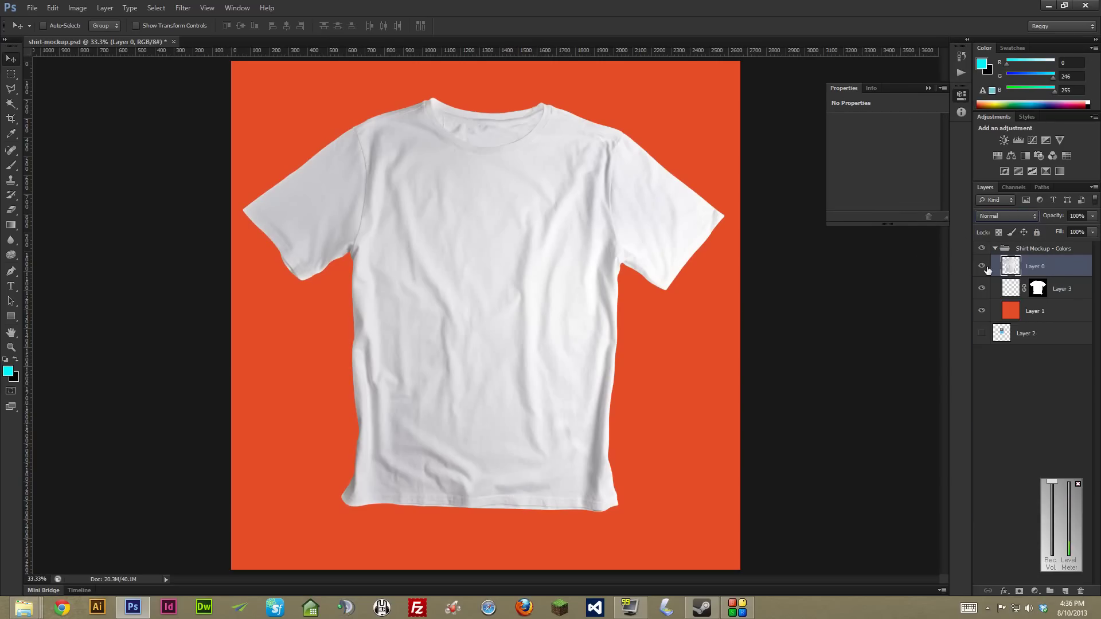
pyautogui.click(983, 266)
pyautogui.click(983, 266)
pyautogui.click(983, 265)
pyautogui.click(983, 266)
pyautogui.click(1005, 216)
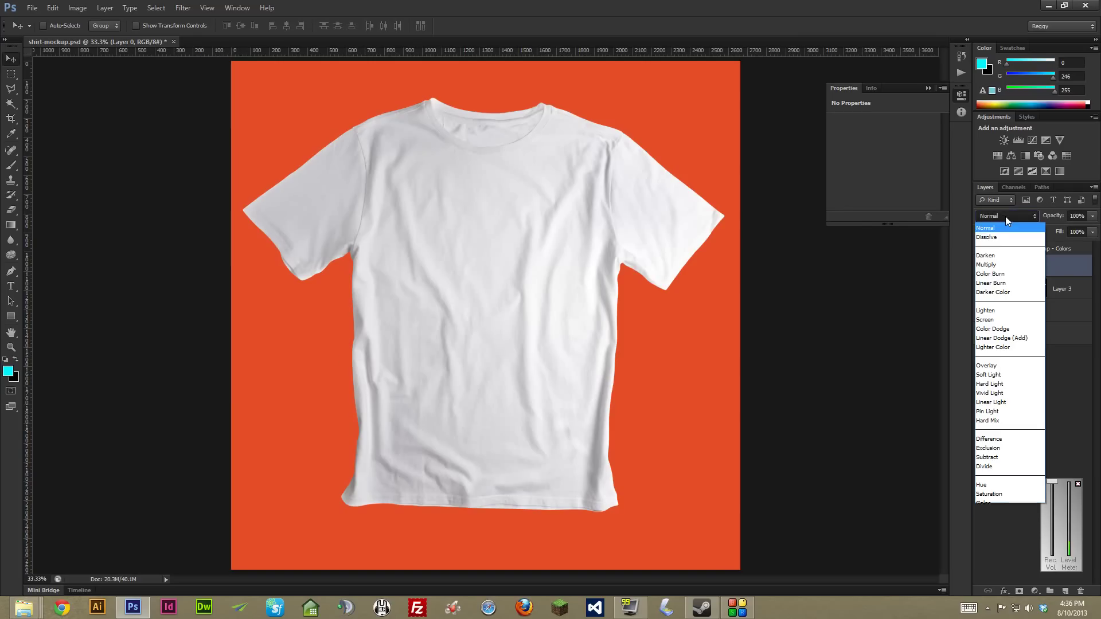
pyautogui.click(997, 264)
# - Rename Layer 3 to 'T-Shirt Color' and Layer 0 to 'Shadows'
pyautogui.click(1016, 292)
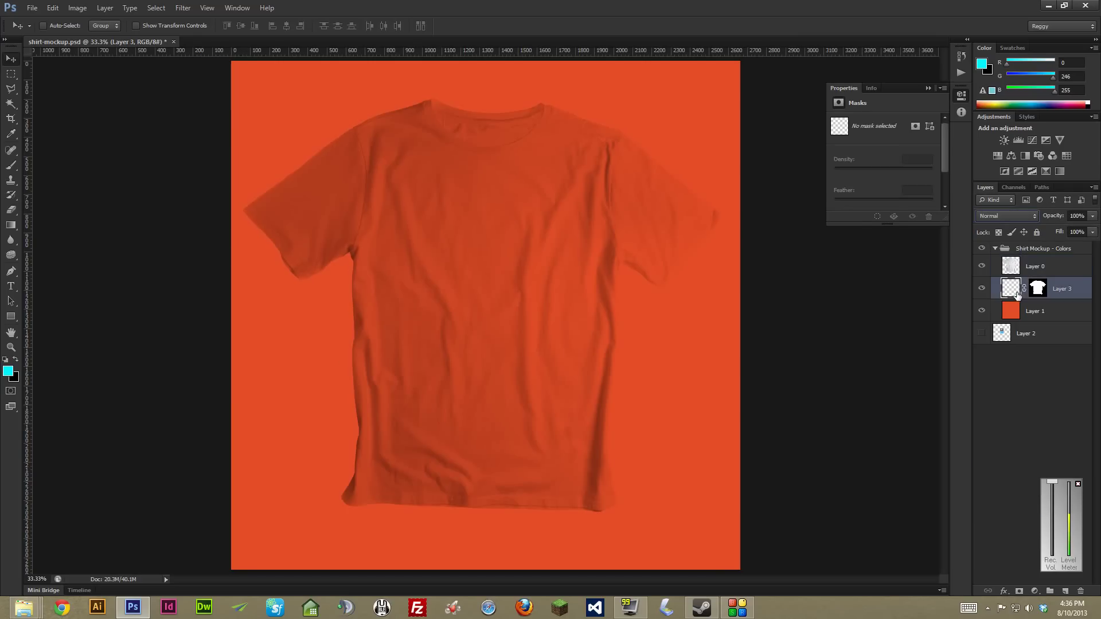
pyautogui.doubleClick(1061, 288)
pyautogui.write('T-Shirt Co...')
pyautogui.click(1013, 267)
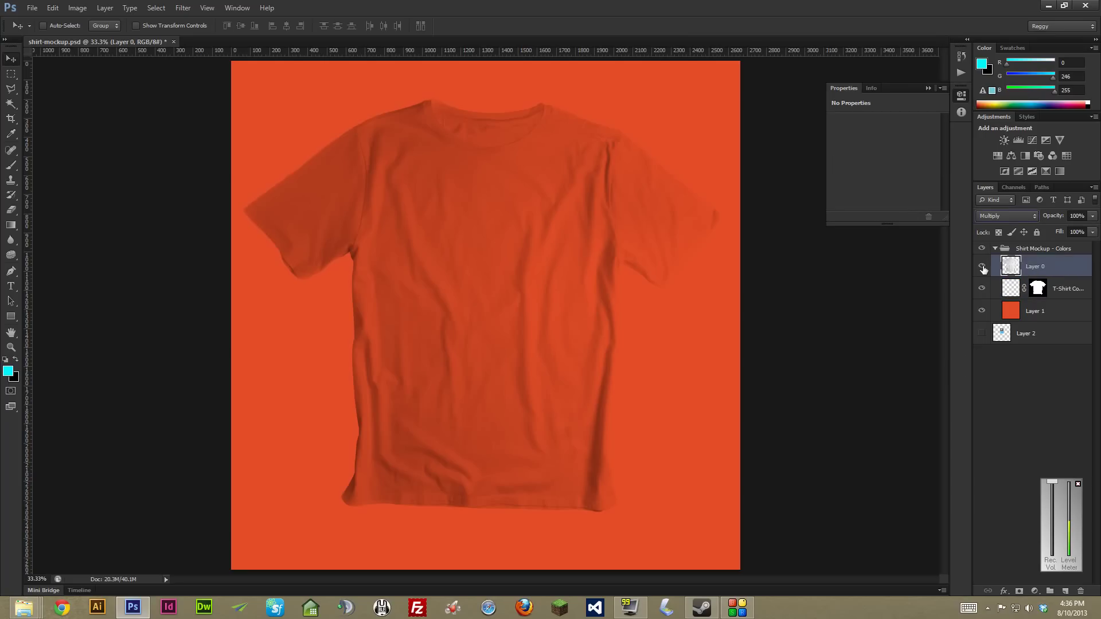
pyautogui.doubleClick(1032, 266)
pyautogui.write('Shadows')
pyautogui.press('Return')
# - Fill the T-Shirt Color layer with the cyan foreground colour, then select the Shadows layer
pyautogui.click(994, 288)
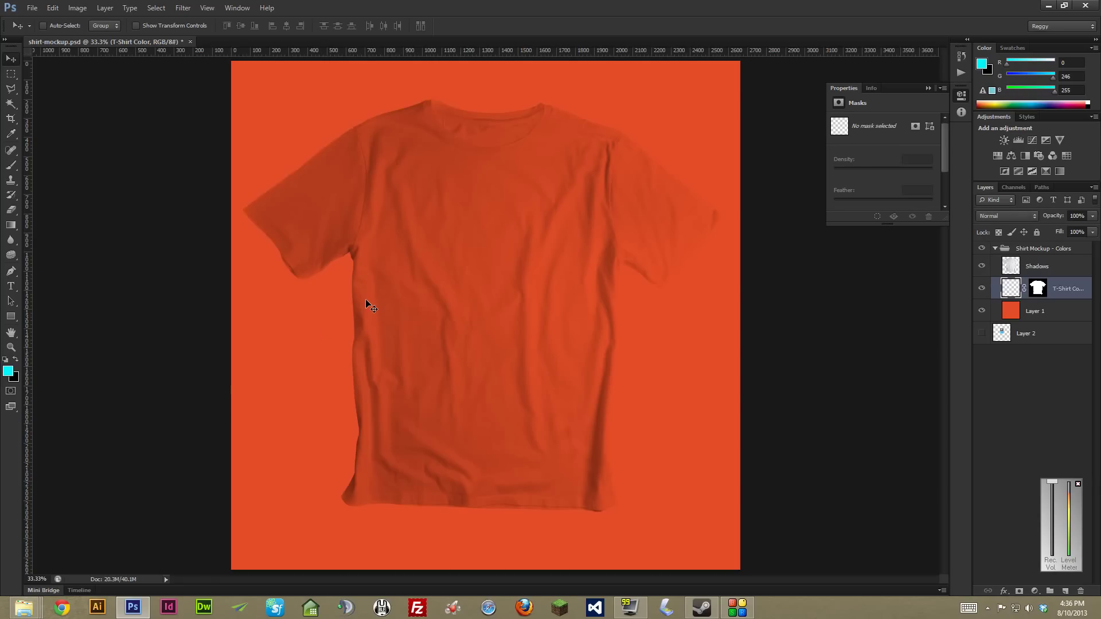
pyautogui.hotkey('alt', 'BackSpace')
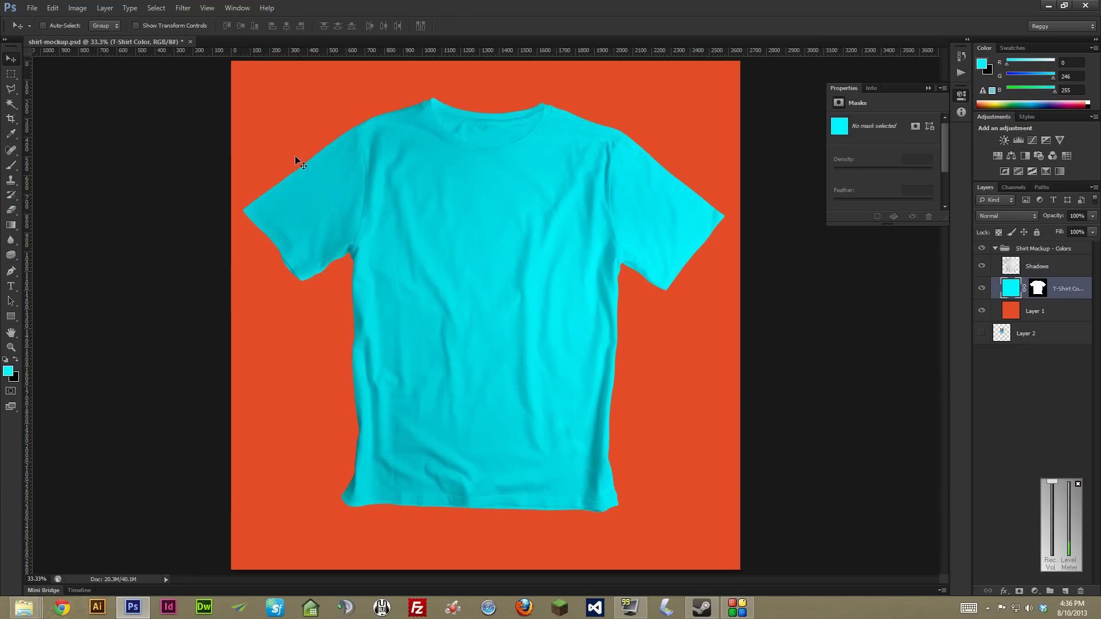
pyautogui.click(11, 74)
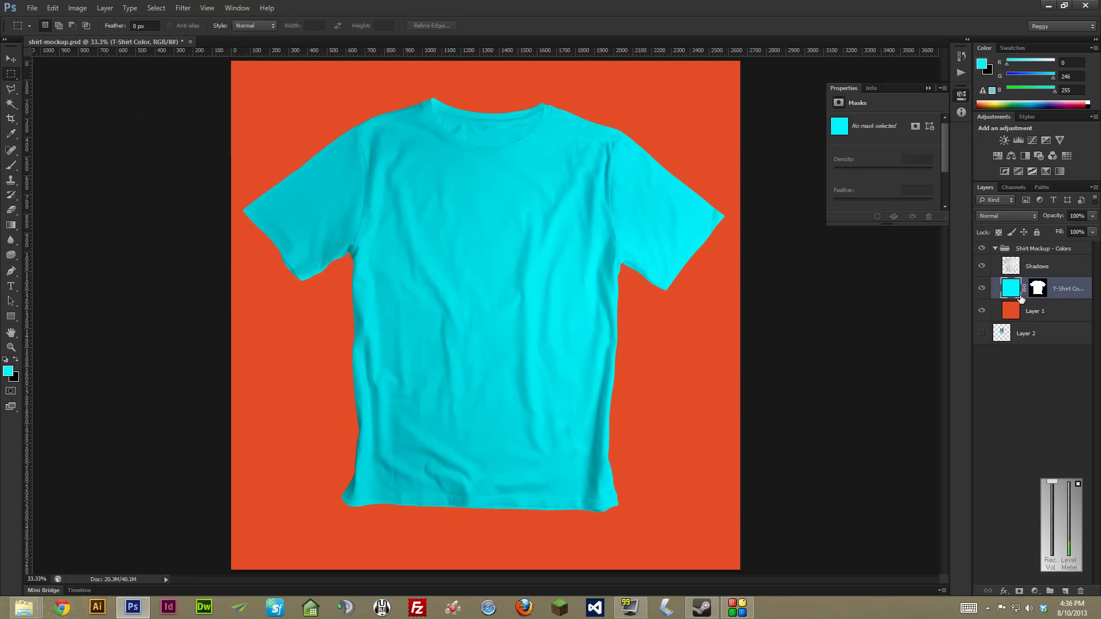
pyautogui.hotkey('ctrl', '=')
pyautogui.click(1016, 264)
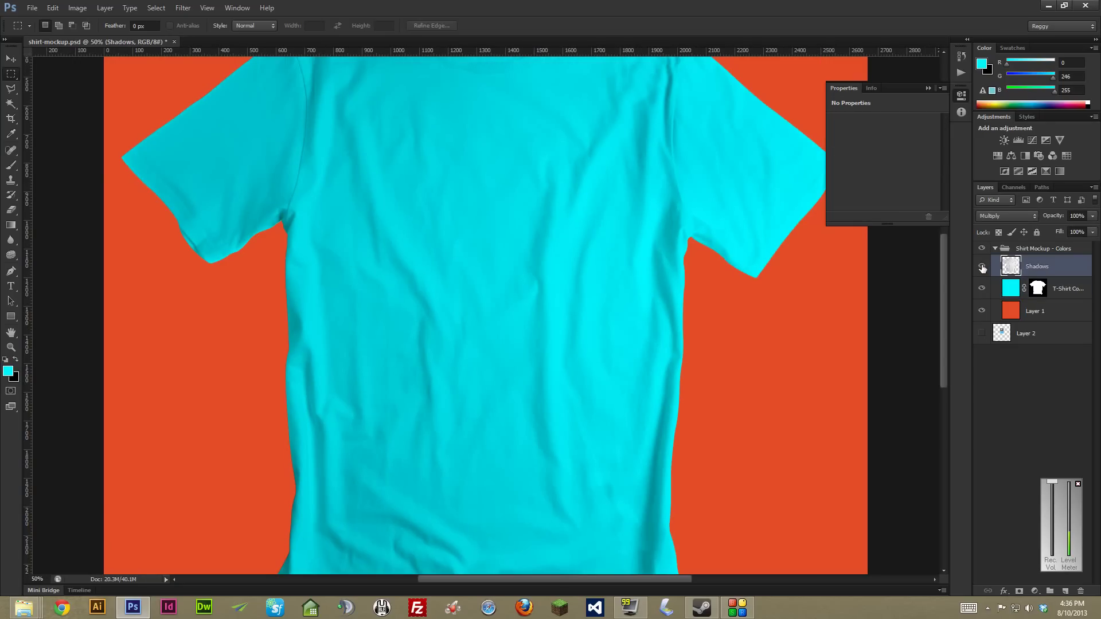
pyautogui.hotkey('ctrl', '=')
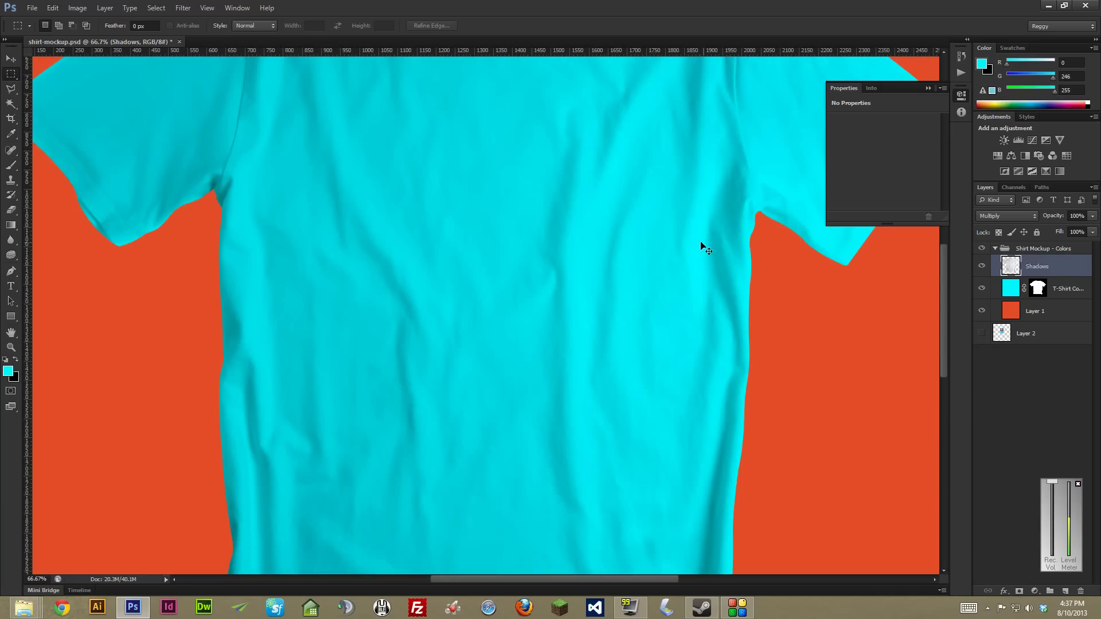
# - Open Levels on the Shadows layer and settle the midtone slider at 0.84
pyautogui.hotkey('ctrl', 'l')
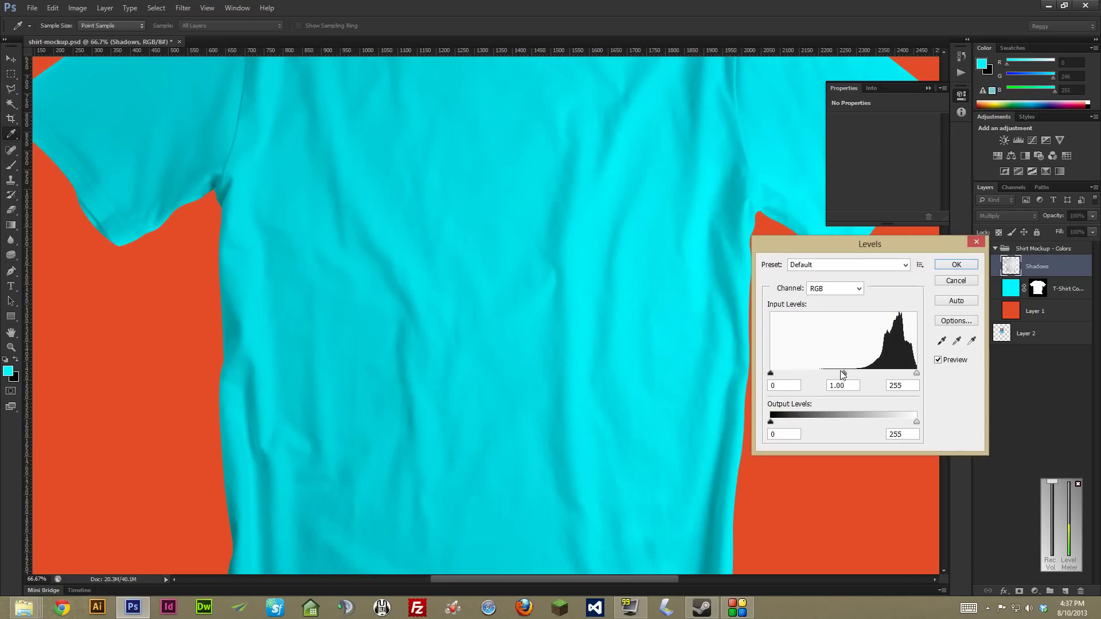
pyautogui.moveTo(843, 374); pyautogui.dragTo(845, 370)
pyautogui.moveTo(847, 373)
pyautogui.mouseDown()
pyautogui.moveTo(901, 374)
pyautogui.moveTo(770, 372)
pyautogui.moveTo(857, 374)
pyautogui.mouseUp()
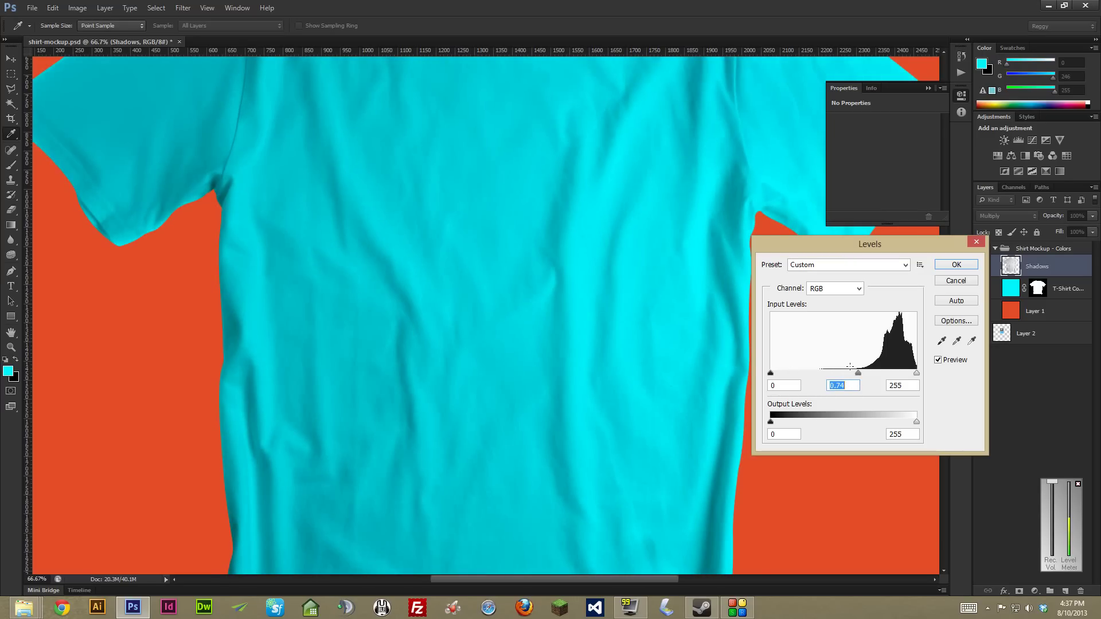
pyautogui.hotkey('ctrl', '-')
pyautogui.hotkey('ctrl', '-')
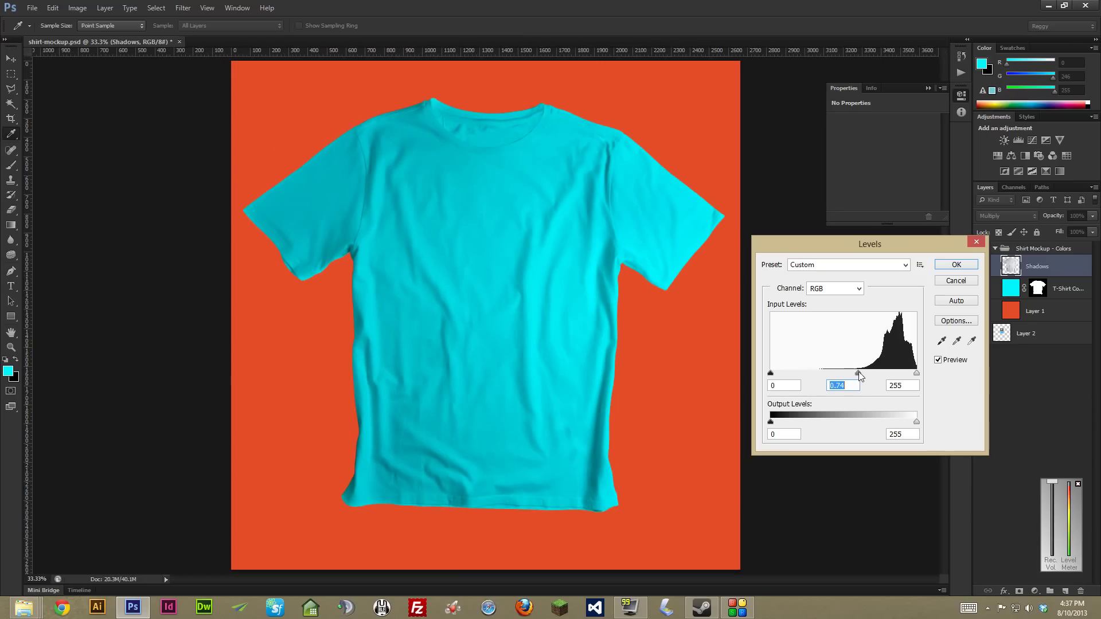
pyautogui.moveTo(859, 375); pyautogui.dragTo(852, 374)
# - Apply the Levels adjustment and toggle the Shadows layer to compare the result
pyautogui.click(956, 264)
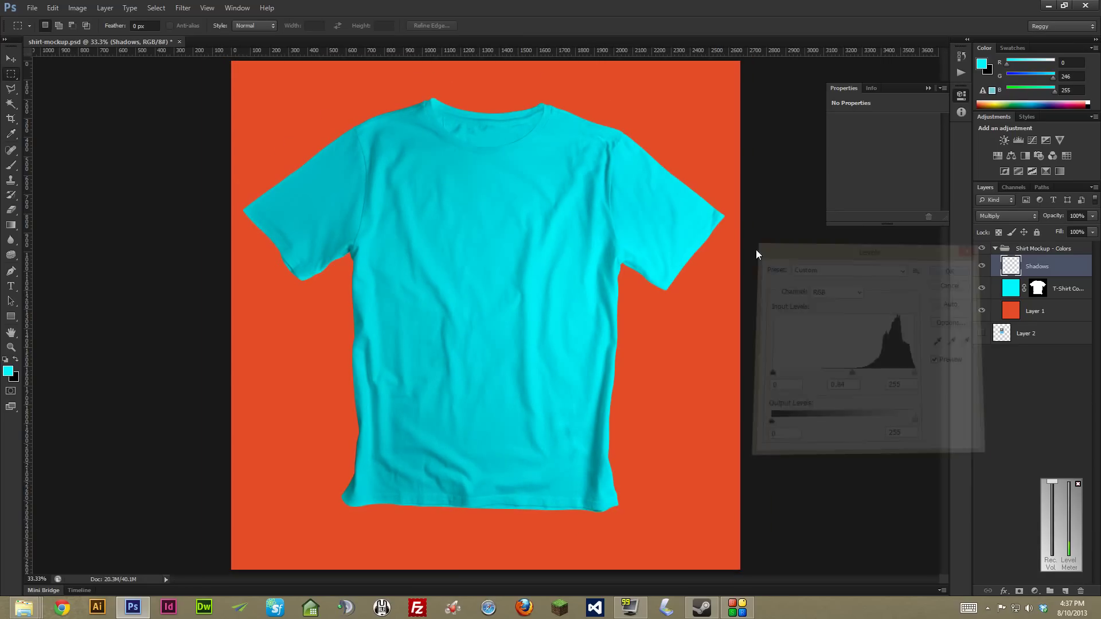
pyautogui.hotkey('ctrl', '+')
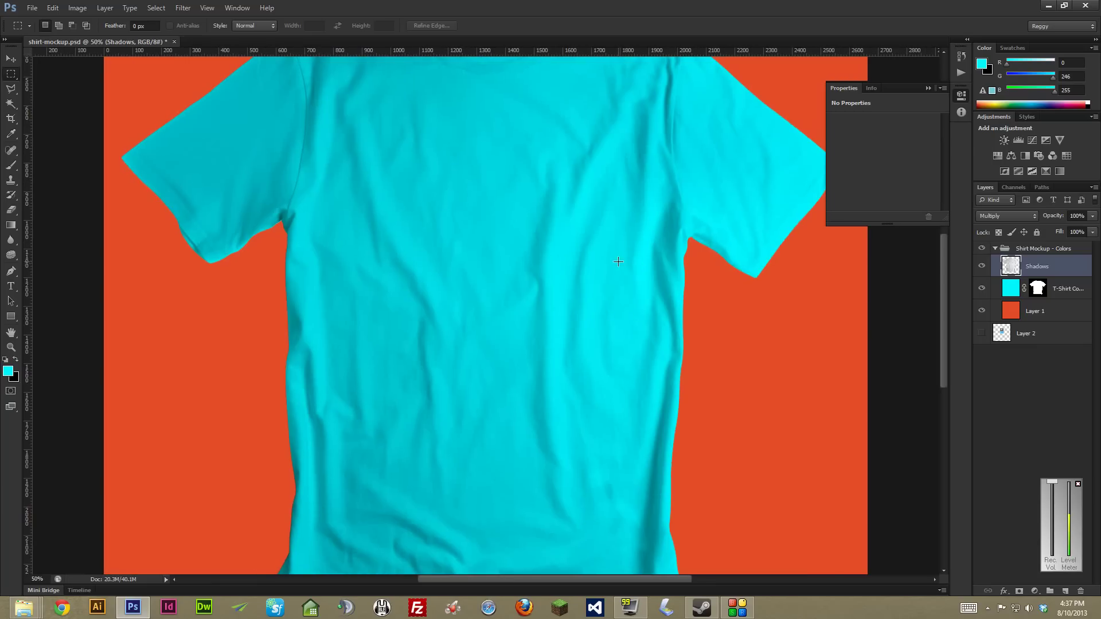
pyautogui.hotkey('ctrl', '-')
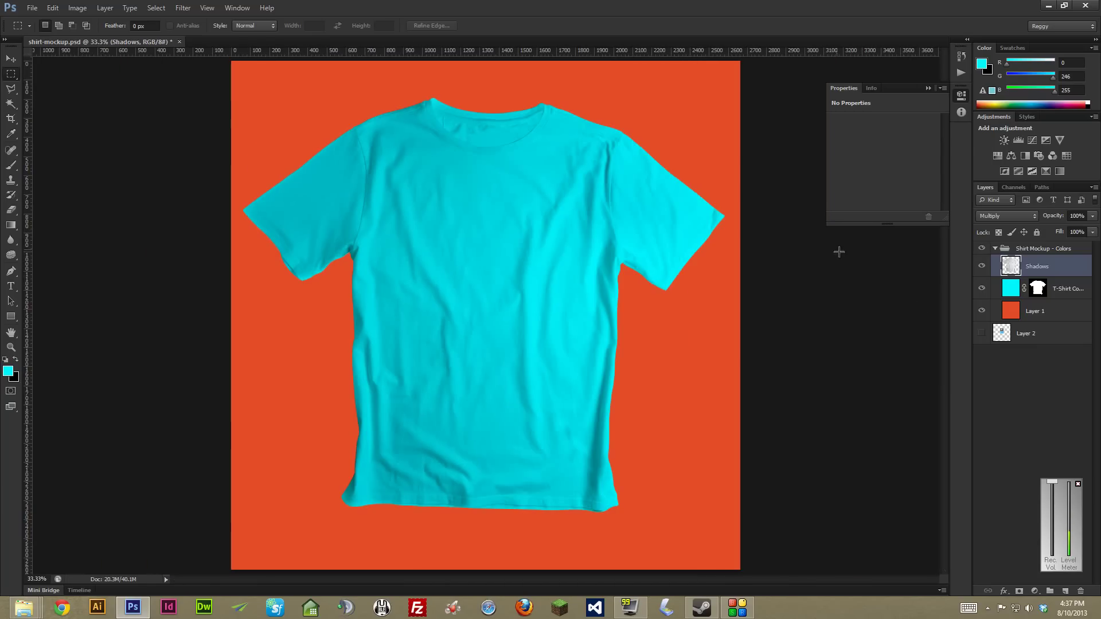
pyautogui.click(981, 266)
pyautogui.click(981, 266)
# - Move Layer 2 above T-Shirt Color, add an empty Group 1, and load the shirt outline selection
pyautogui.click(1013, 290)
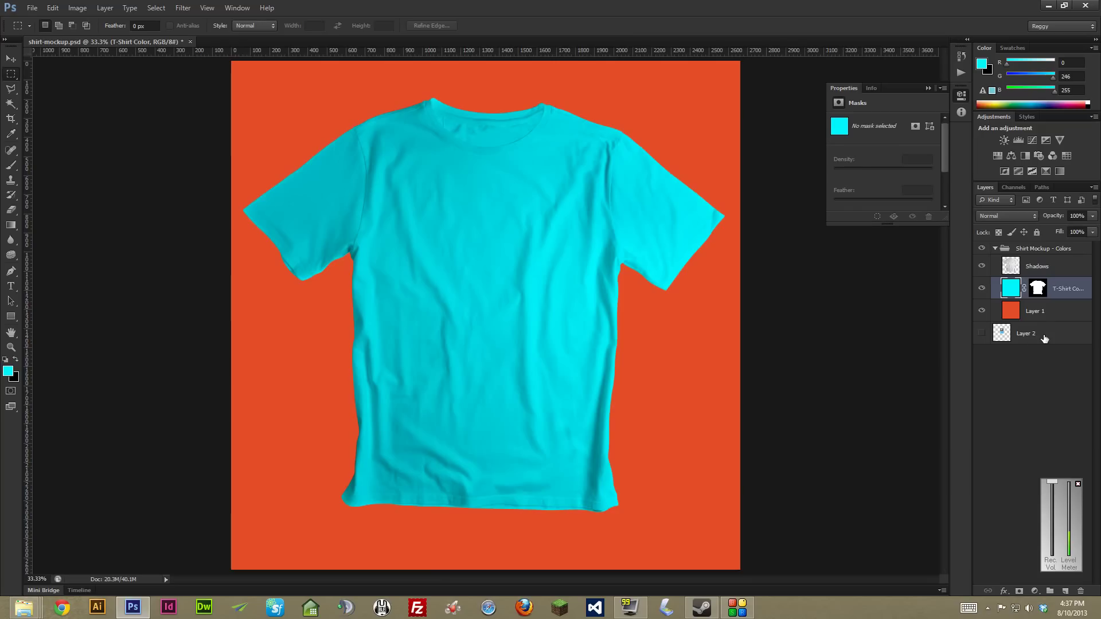
pyautogui.moveTo(1061, 339); pyautogui.dragTo(1022, 290)
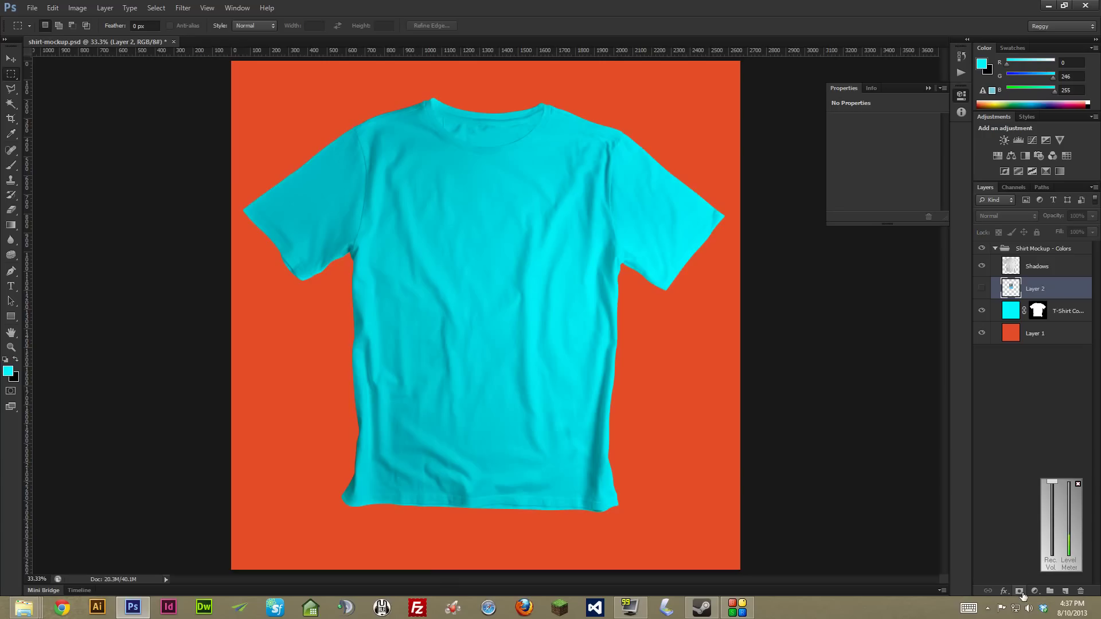
pyautogui.click(1050, 591)
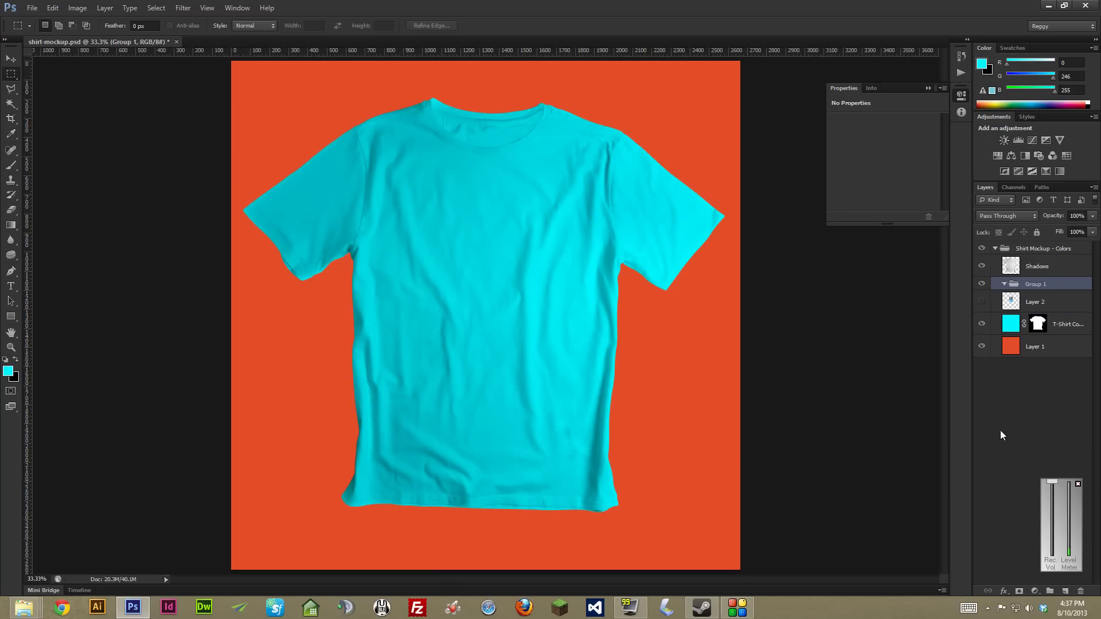
pyautogui.keyDown('ctrl'); pyautogui.click(1012, 268); pyautogui.keyUp('ctrl')
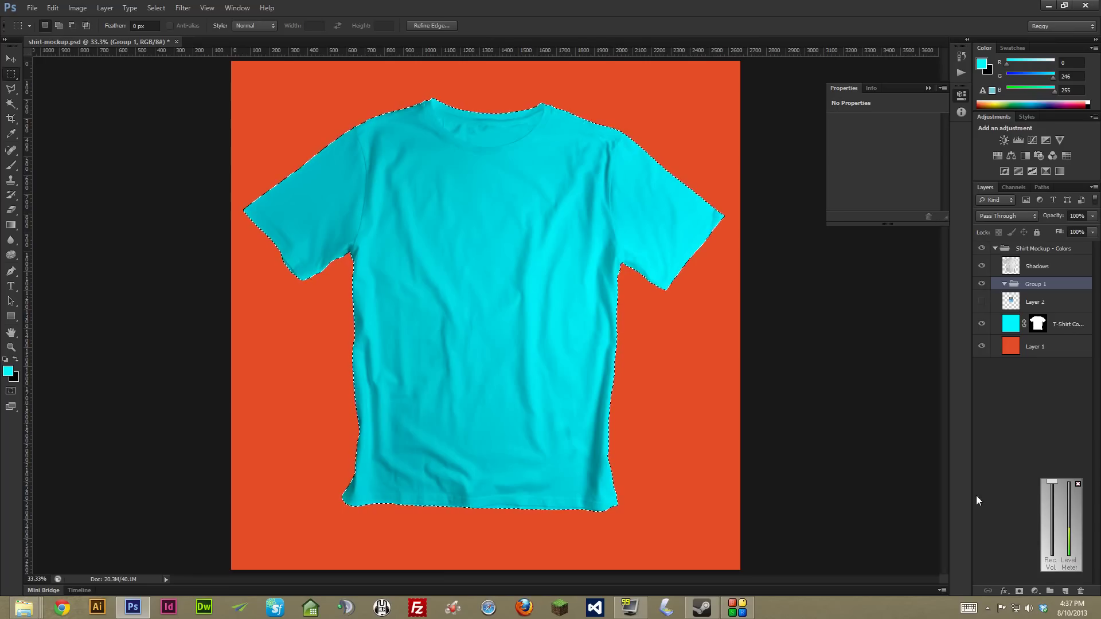
# - Mask Group 1 to the shirt, rename it 'Artwork', and place the visible Layer 2 inside it
pyautogui.click(1019, 591)
pyautogui.doubleClick(1057, 288)
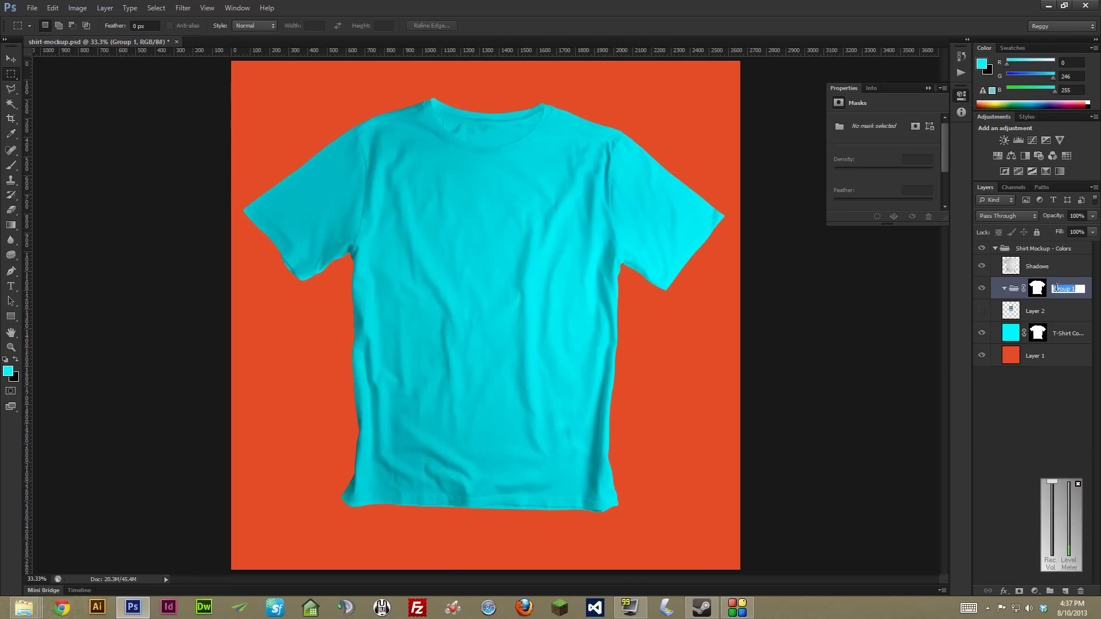
pyautogui.write('Artwork')
pyautogui.moveTo(1035, 311); pyautogui.dragTo(981, 316)
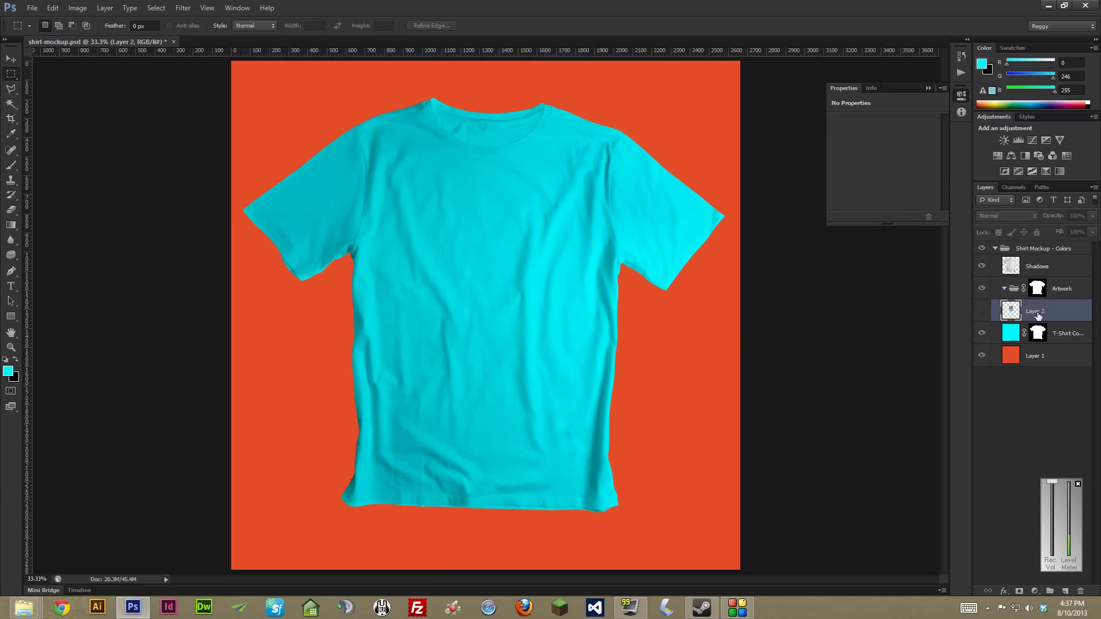
pyautogui.click(982, 315)
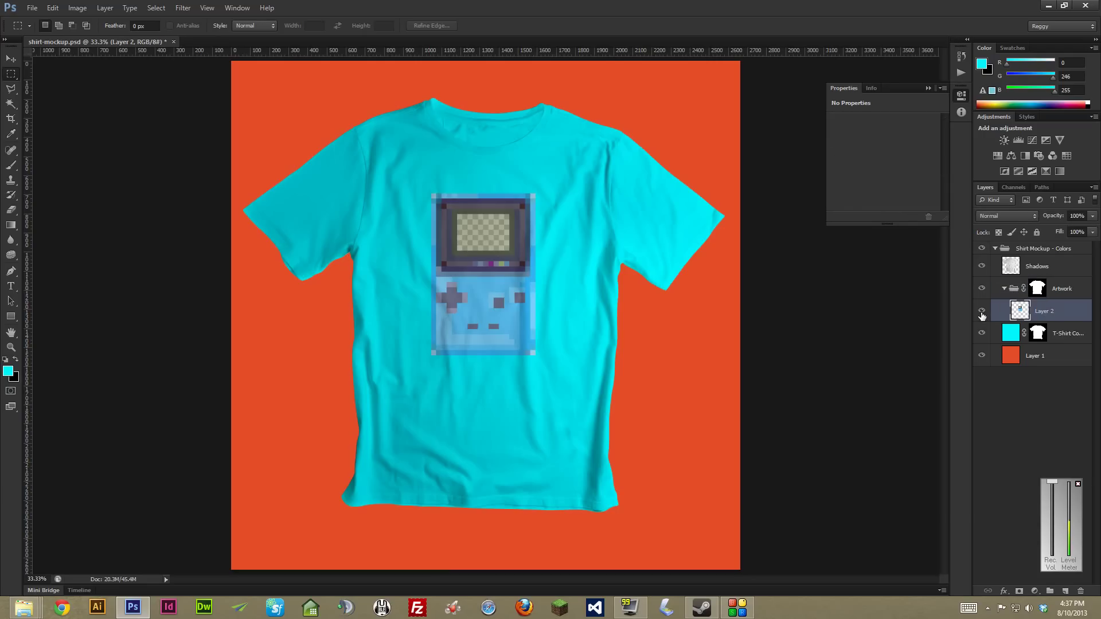
pyautogui.click(1004, 291)
pyautogui.click(1020, 312)
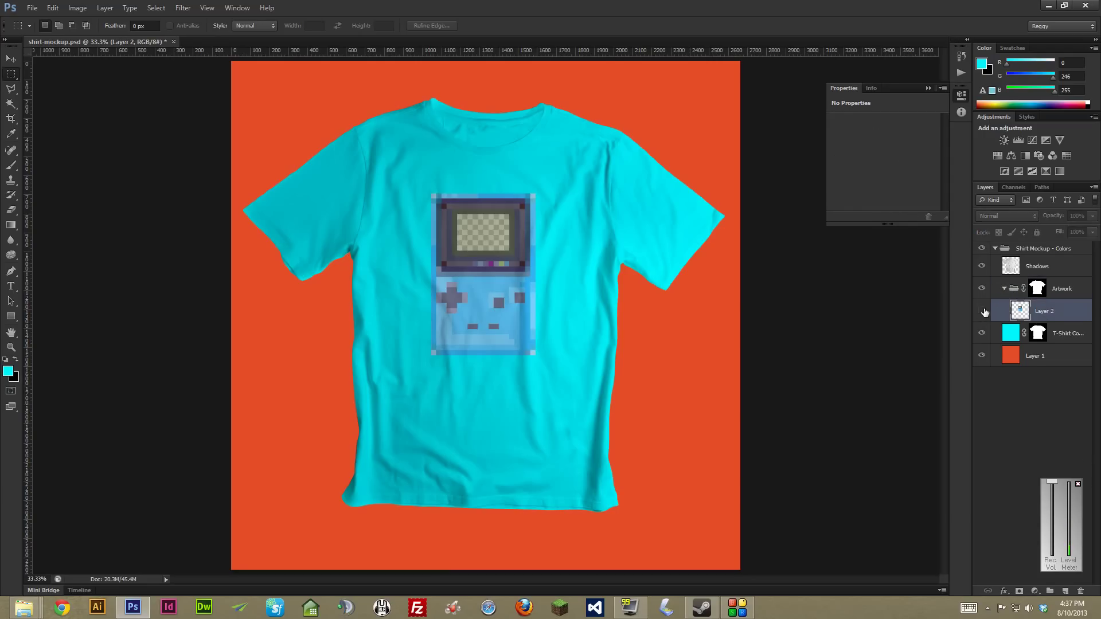
pyautogui.click(983, 311)
# - Scale the Game Boy artwork to 137% on the shirt's chest and commit the transform
pyautogui.hotkey('ctrl', 't')
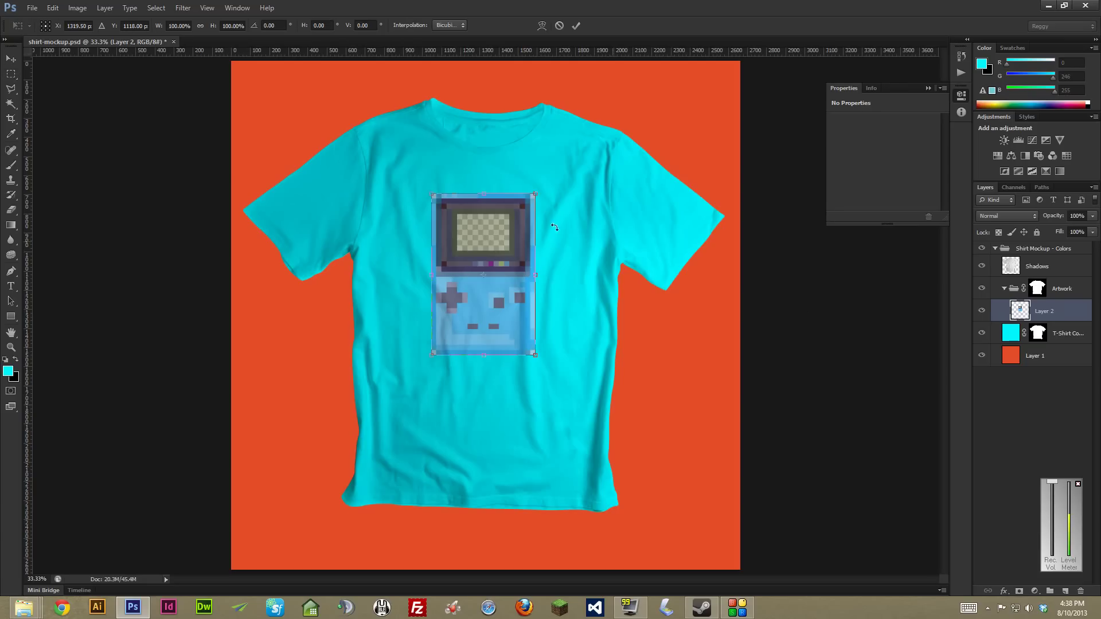
pyautogui.moveTo(512, 219); pyautogui.dragTo(668, 111)
pyautogui.moveTo(509, 181); pyautogui.dragTo(532, 208)
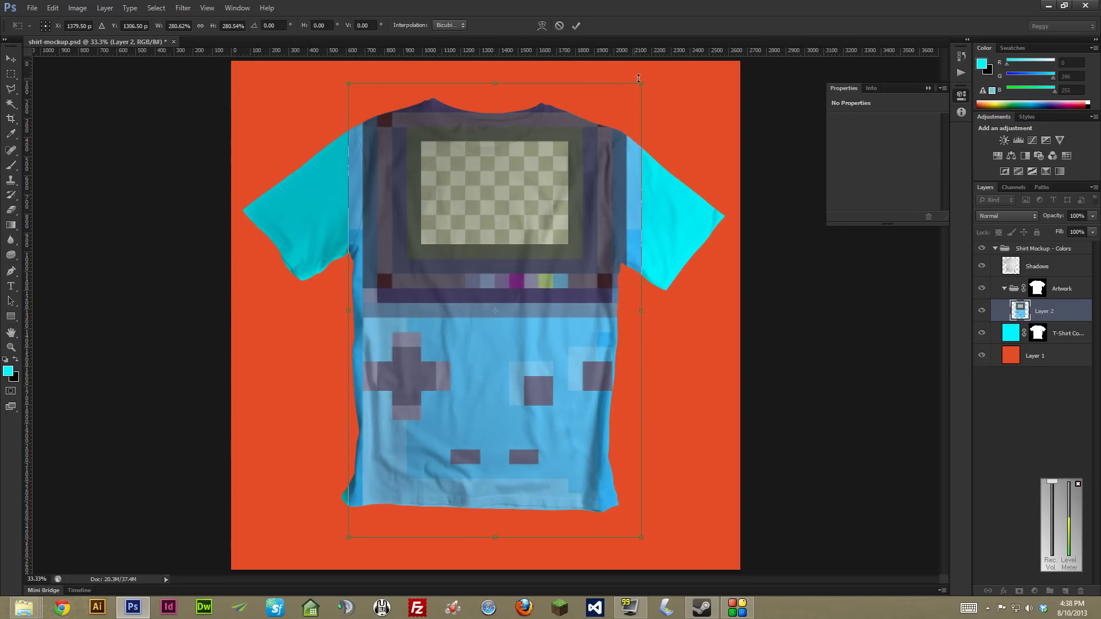
pyautogui.moveTo(639, 78); pyautogui.dragTo(533, 195)
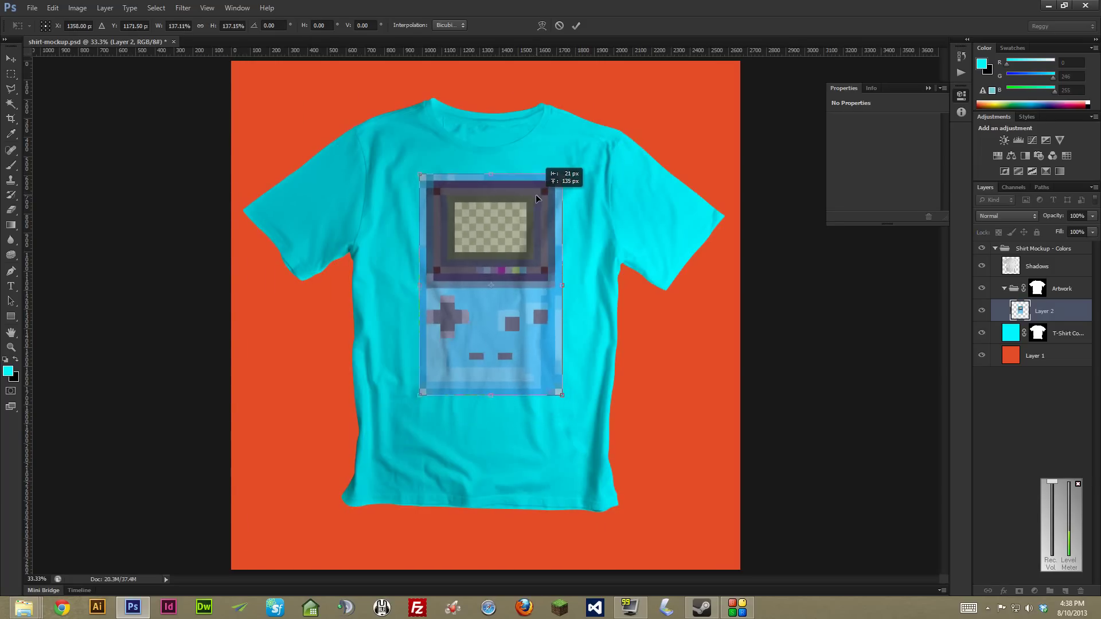
pyautogui.click(576, 25)
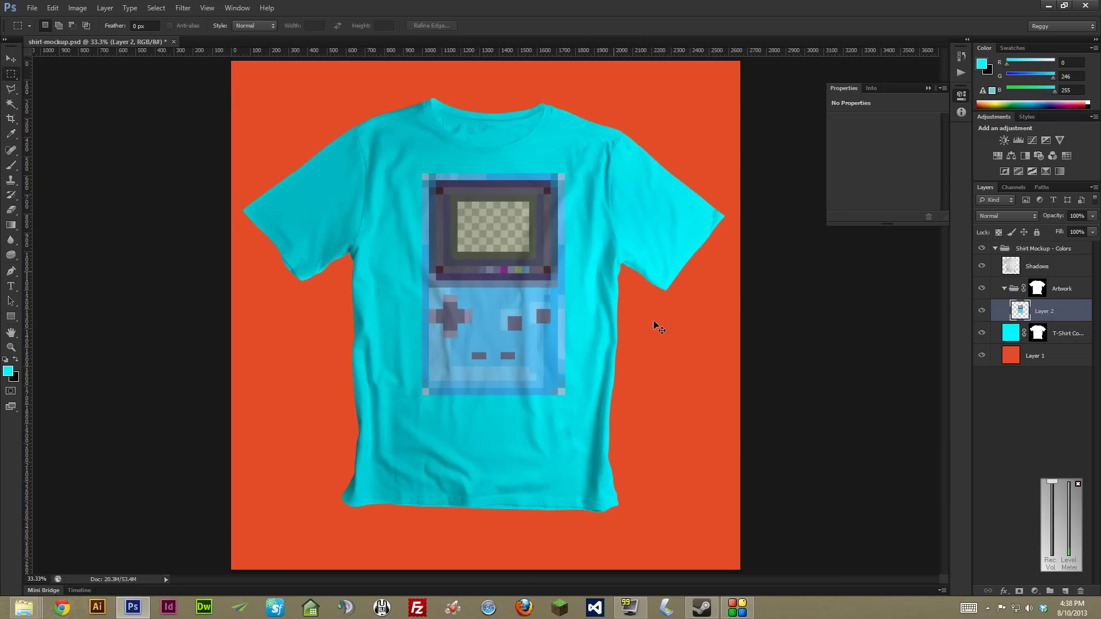
pyautogui.hotkey('ctrl', '+')
pyautogui.hotkey('ctrl', '+')
pyautogui.click(987, 267)
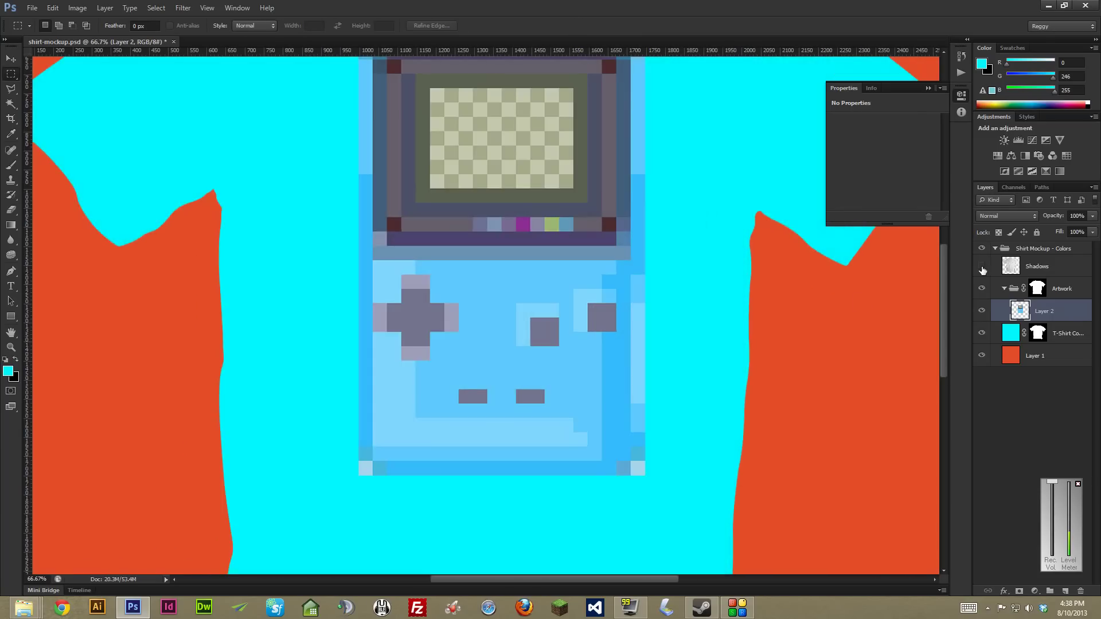
pyautogui.click(987, 266)
pyautogui.hotkey('ctrl', '+')
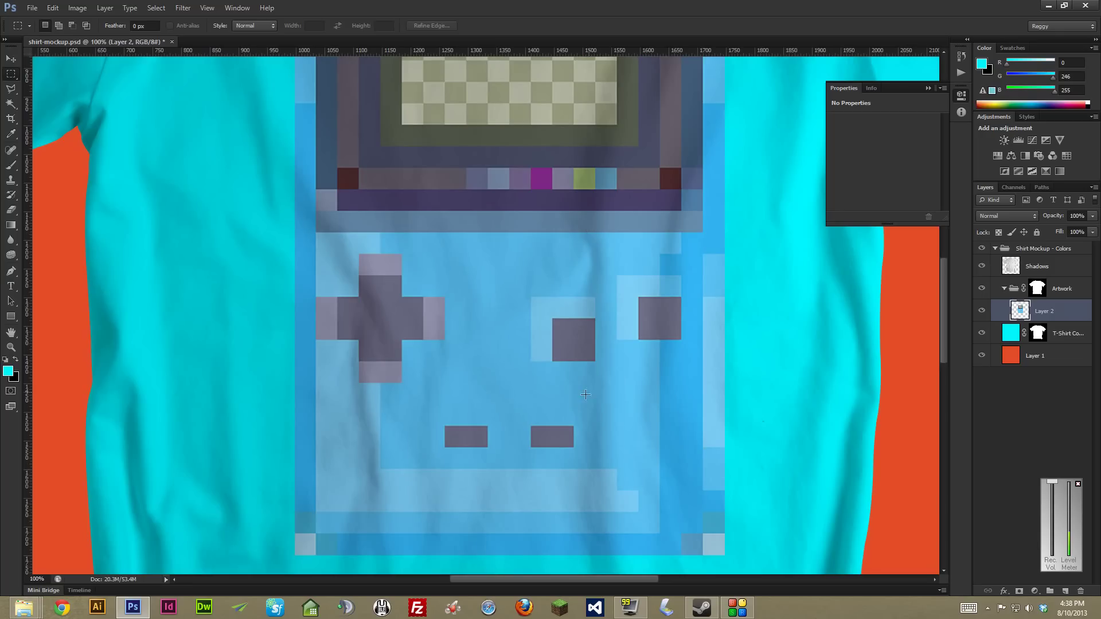
pyautogui.click(1035, 274)
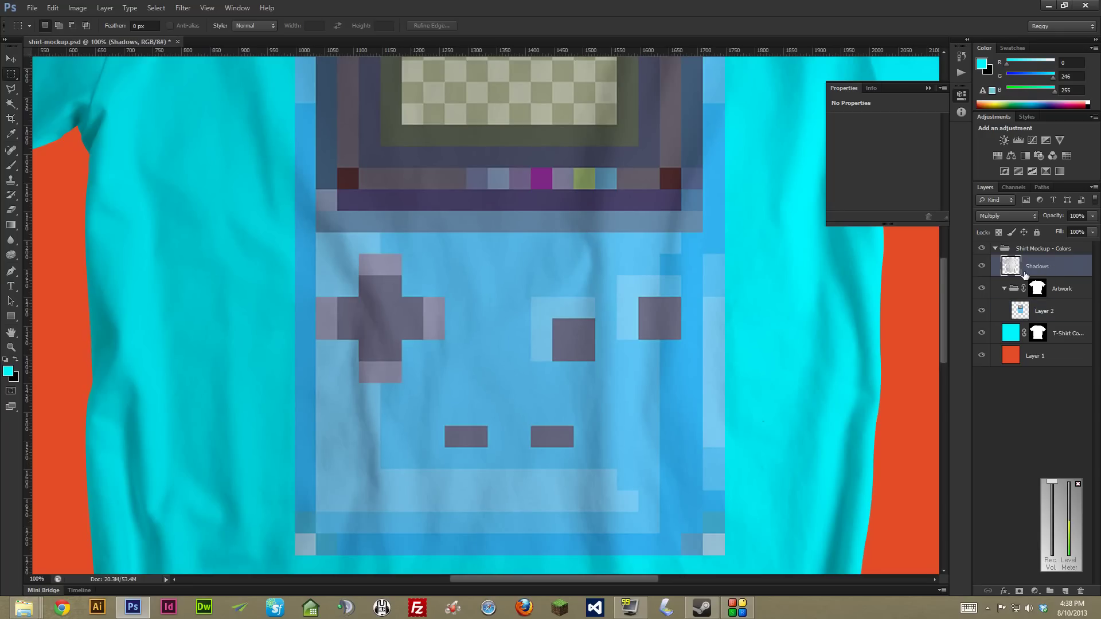
pyautogui.hotkey('ctrl', 'l')
pyautogui.moveTo(842, 374); pyautogui.dragTo(869, 373)
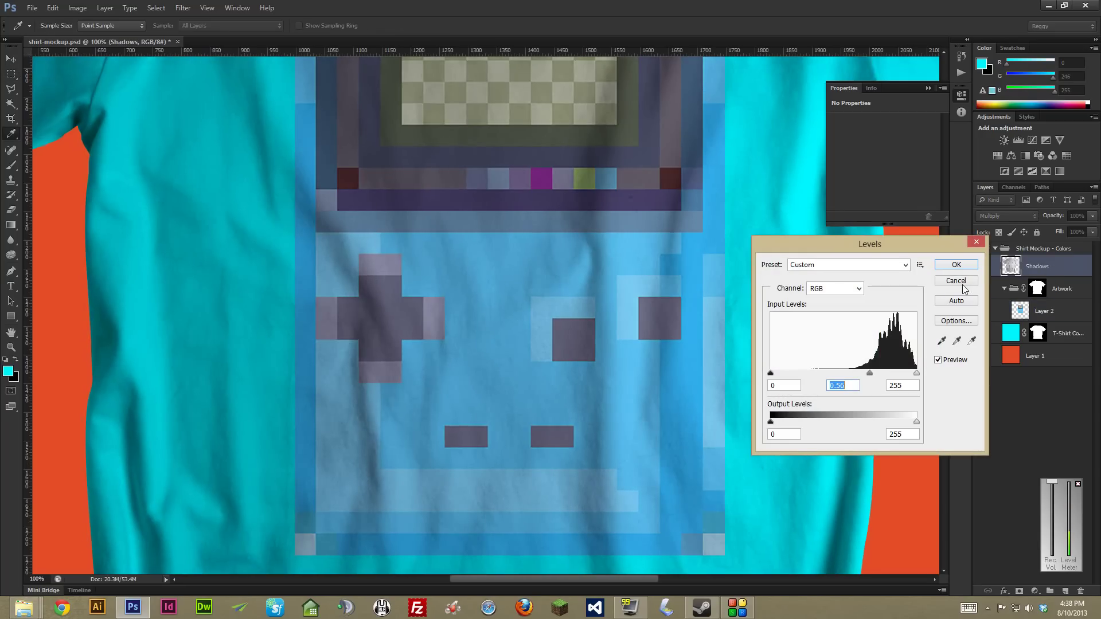
pyautogui.hotkey('ctrl', '+')
pyautogui.hotkey('ctrl', '-')
pyautogui.hotkey('ctrl', '-')
pyautogui.hotkey('ctrl', '-')
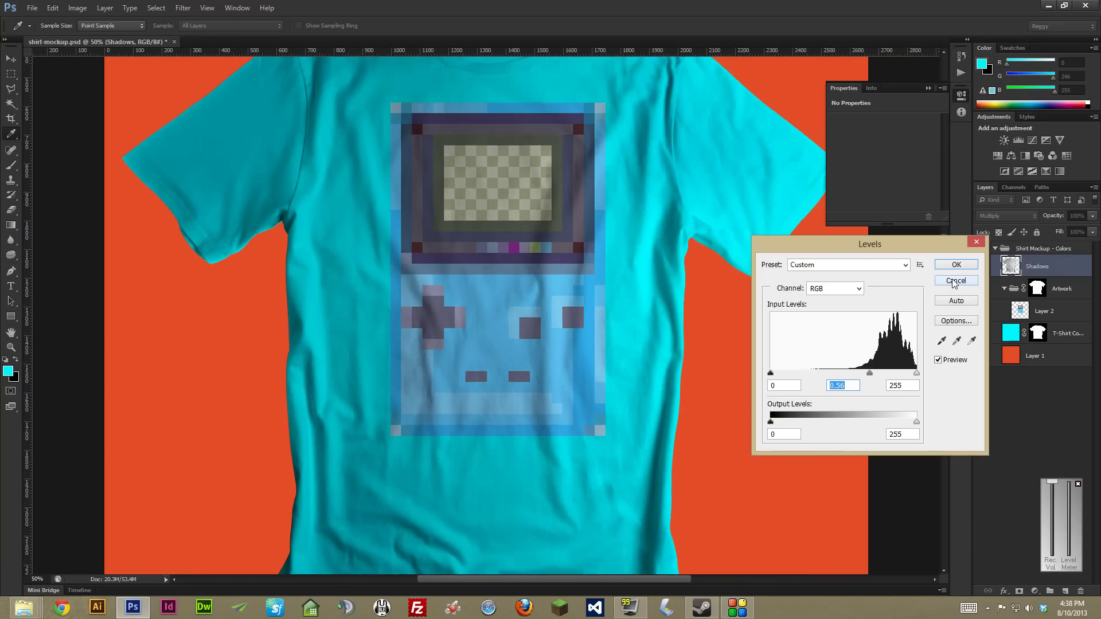
pyautogui.click(954, 281)
pyautogui.press('m')
pyautogui.moveTo(1065, 269); pyautogui.dragTo(1065, 590)
pyautogui.hotkey('ctrl', '-')
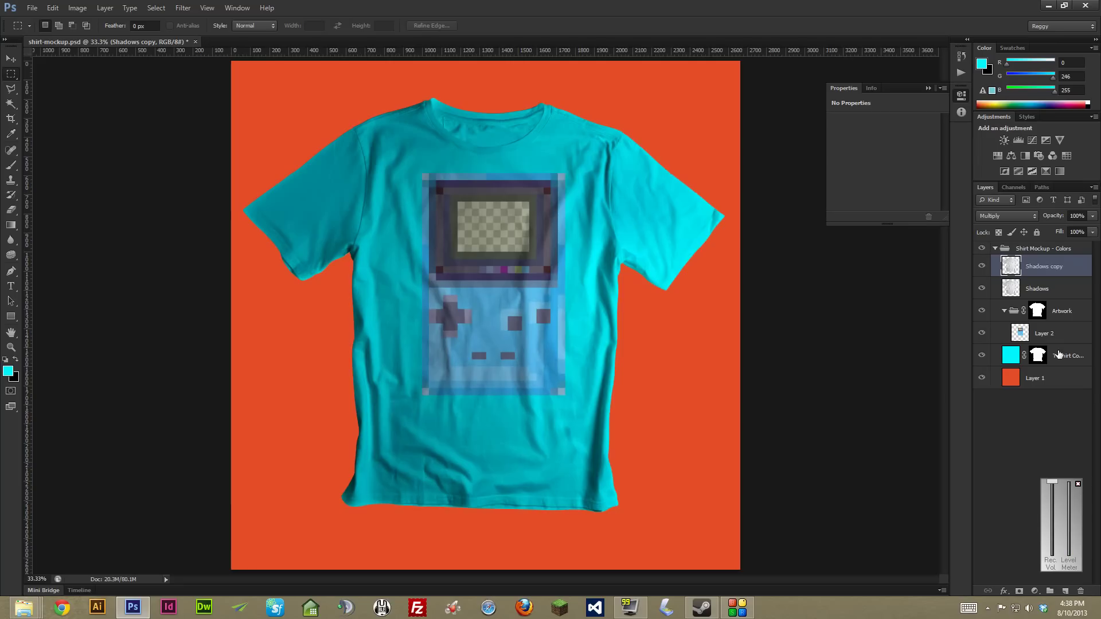
pyautogui.click(1081, 591)
pyautogui.press('Return')
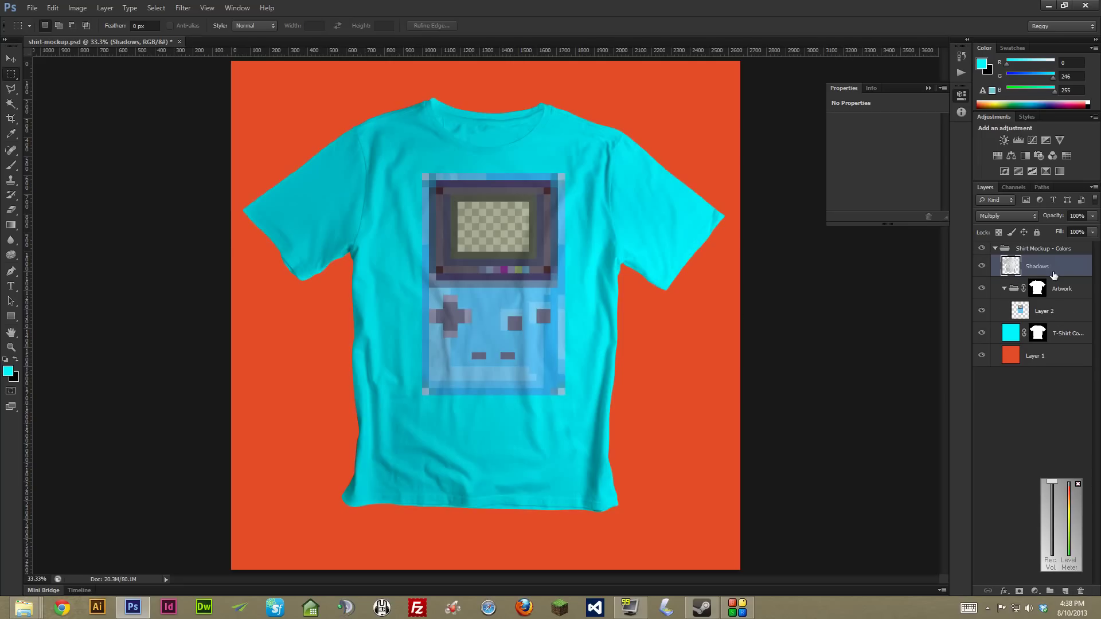
pyautogui.click(1021, 311)
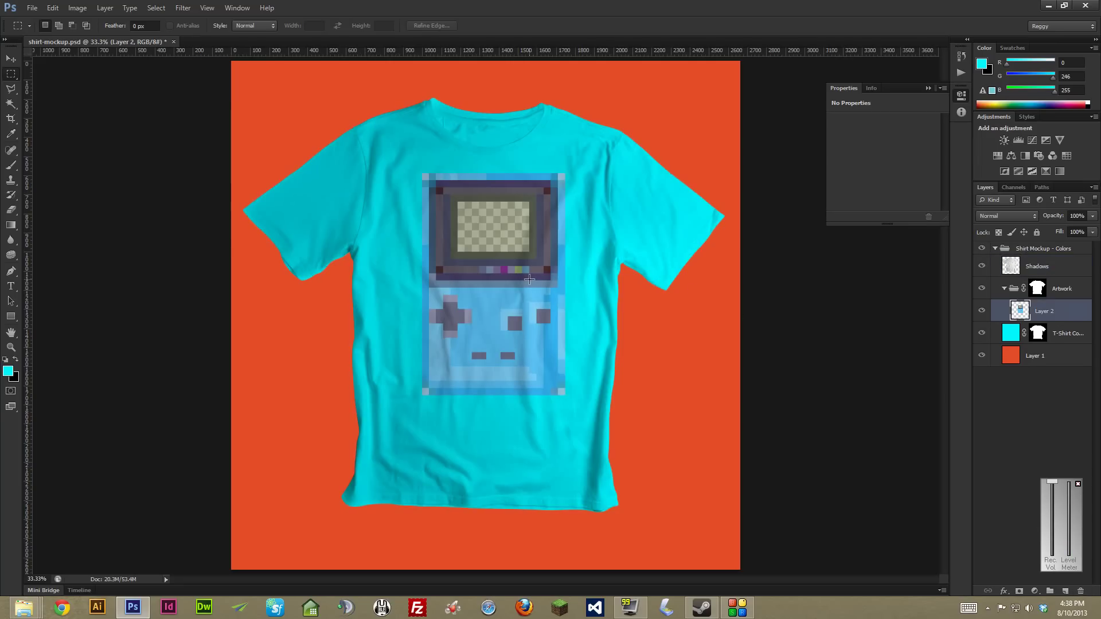
# - Nudge the Game Boy artwork, then duplicate the Shirt Mockup - Colors group and hide the original
pyautogui.press('v')
pyautogui.moveTo(528, 279); pyautogui.dragTo(524, 280)
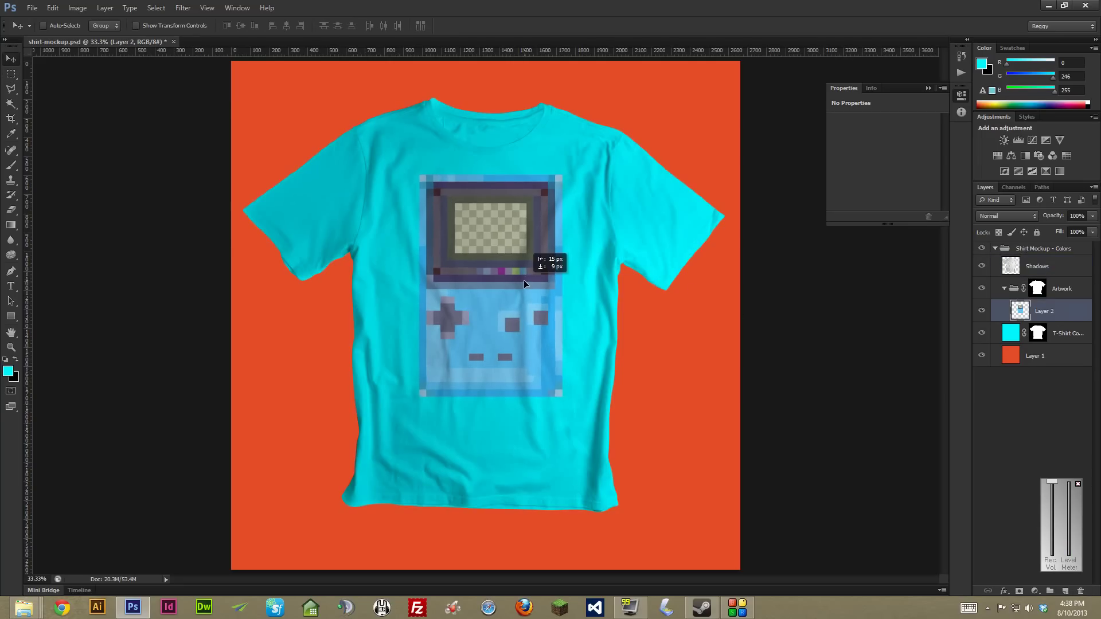
pyautogui.click(992, 251)
pyautogui.click(995, 248)
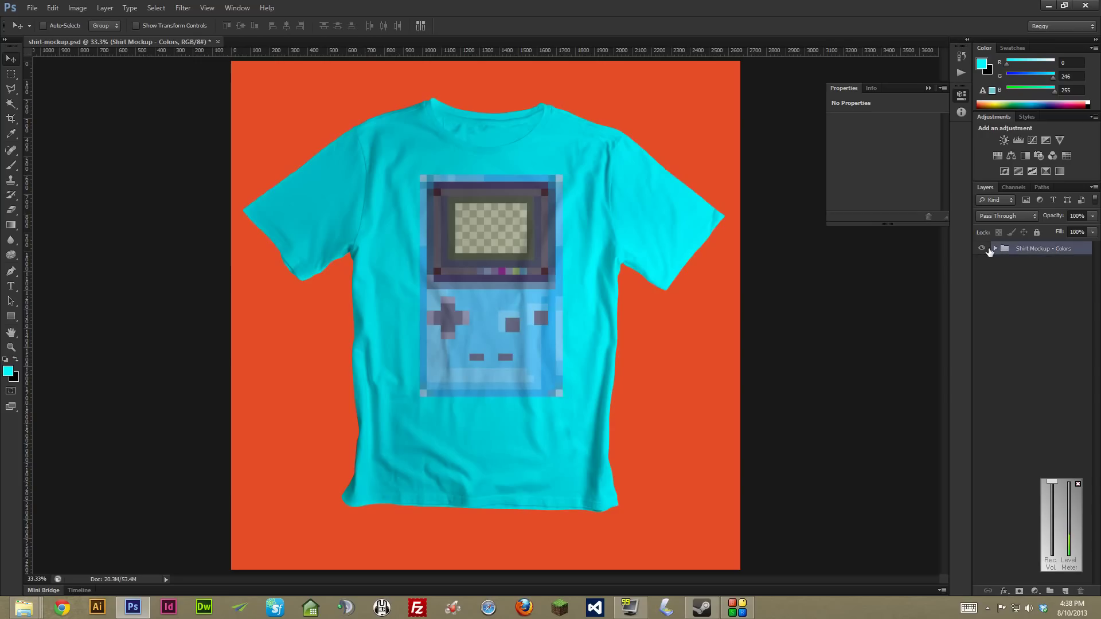
pyautogui.moveTo(1057, 248); pyautogui.dragTo(1065, 591)
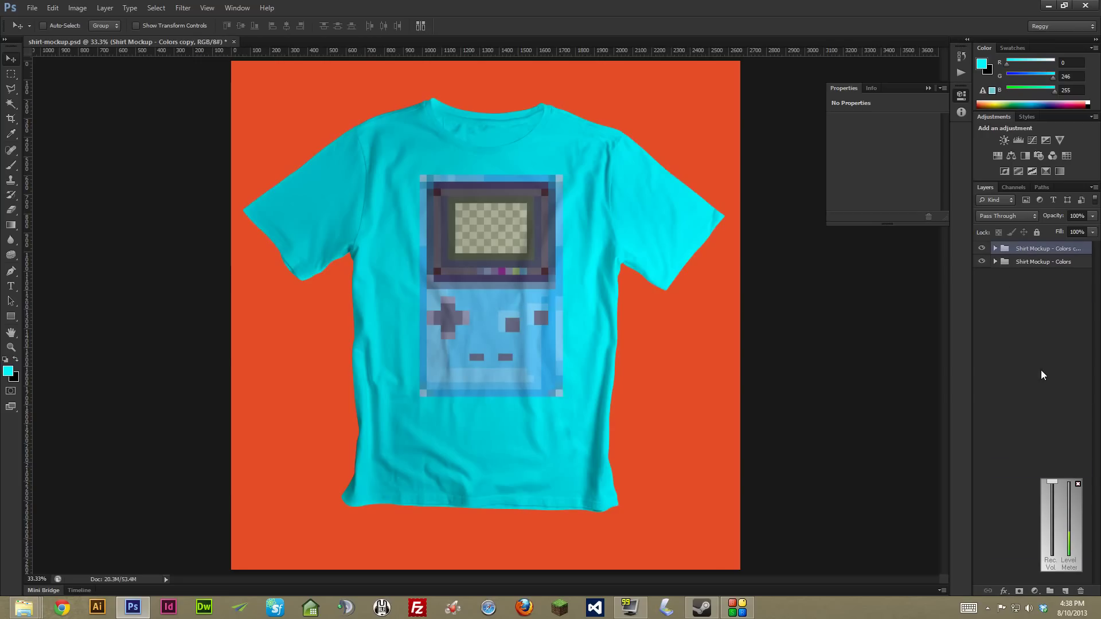
pyautogui.click(981, 261)
# - In the copy, hide orange Layer 1, cyan T-Shirt Color and the Game Boy Layer 2
pyautogui.click(995, 248)
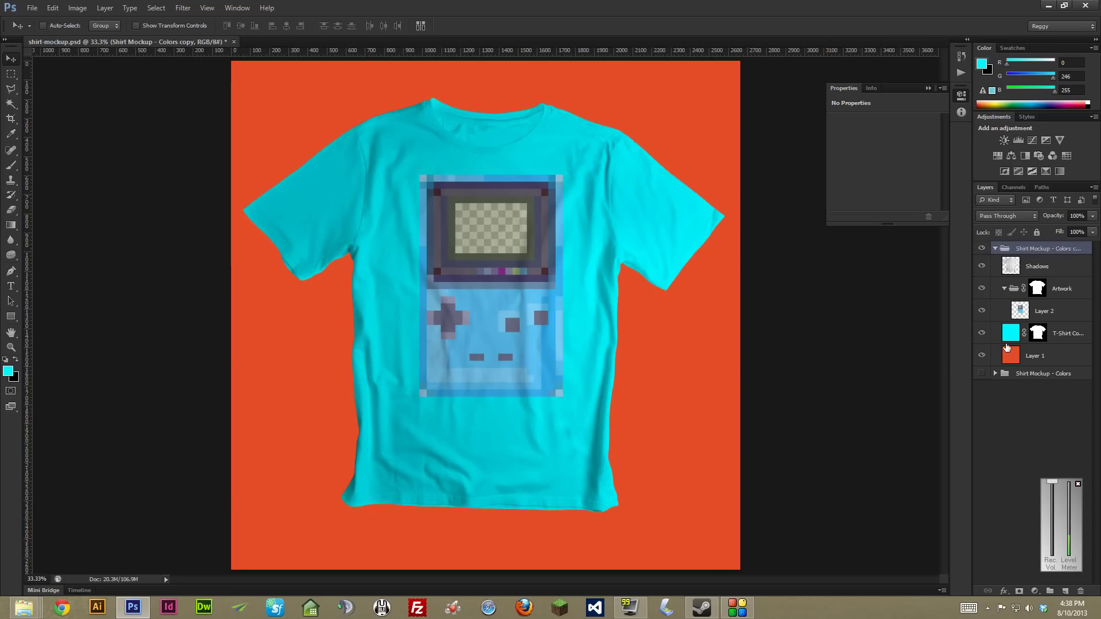
pyautogui.click(1010, 359)
pyautogui.click(981, 355)
pyautogui.click(1055, 333)
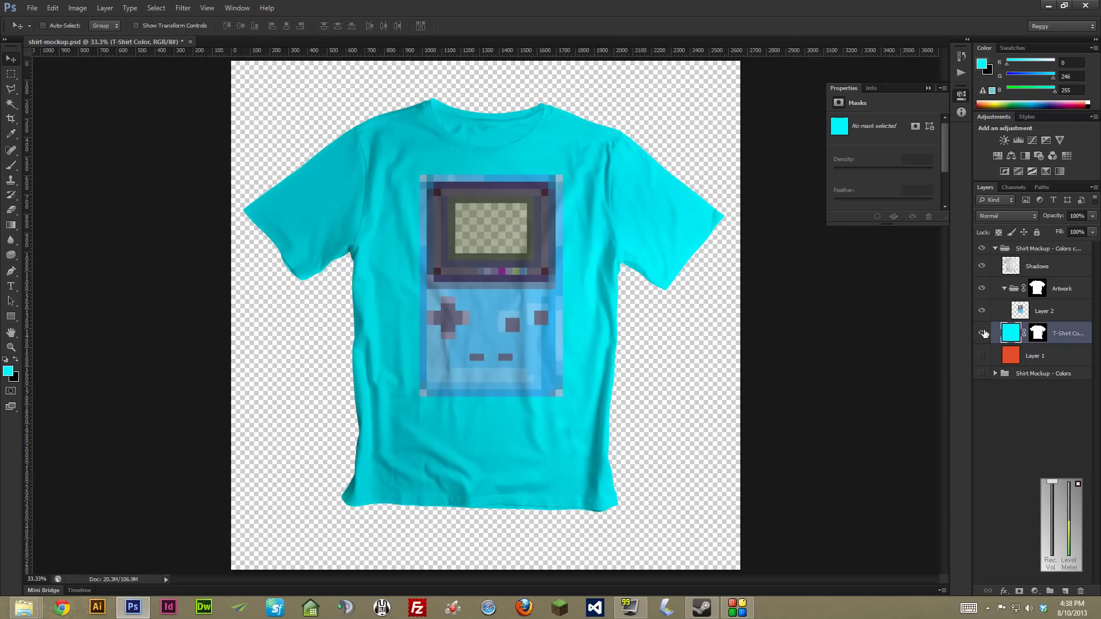
pyautogui.click(981, 333)
pyautogui.click(1046, 264)
pyautogui.click(1019, 315)
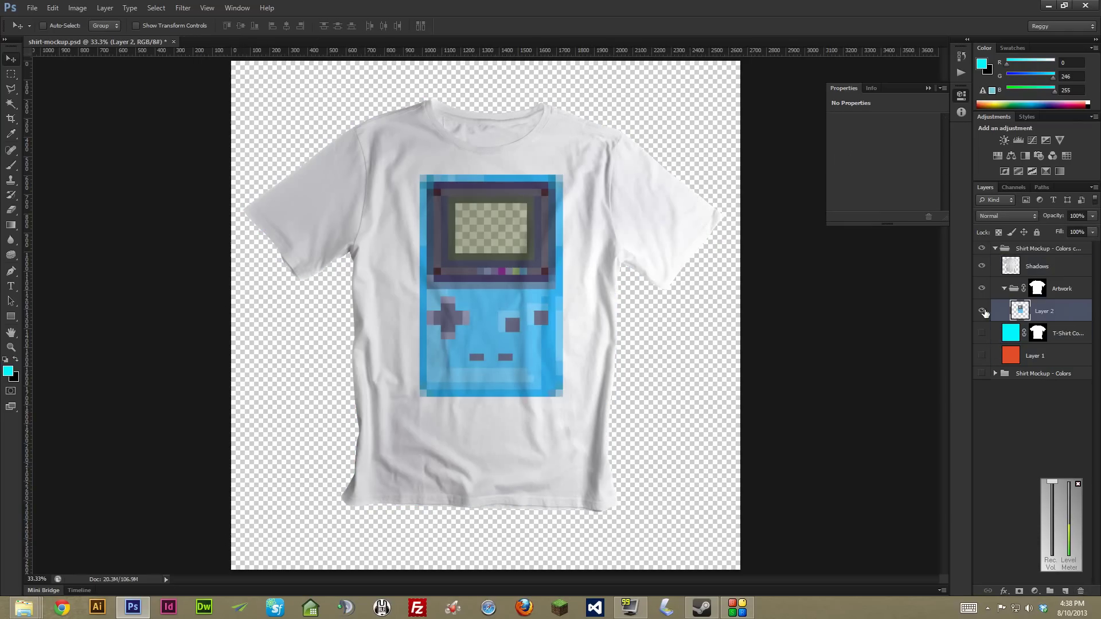
pyautogui.click(982, 310)
pyautogui.click(1004, 288)
pyautogui.click(1016, 266)
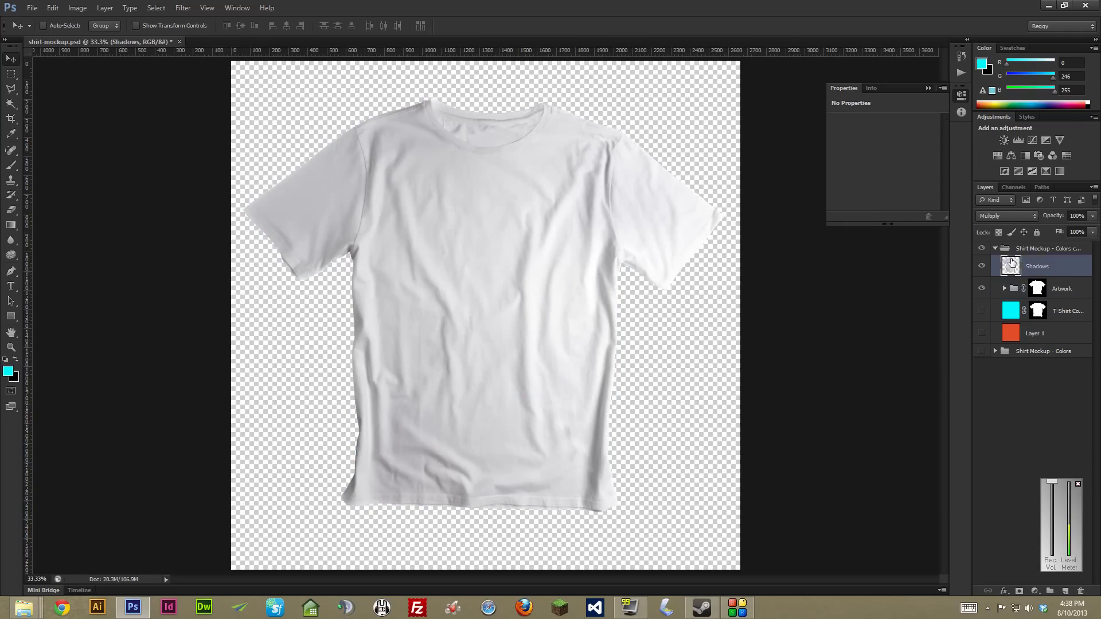
pyautogui.click(982, 267)
pyautogui.click(982, 267)
# - In Channels, preview the Red, Green and Blue channels, then load the Red channel as a selection
pyautogui.click(1017, 187)
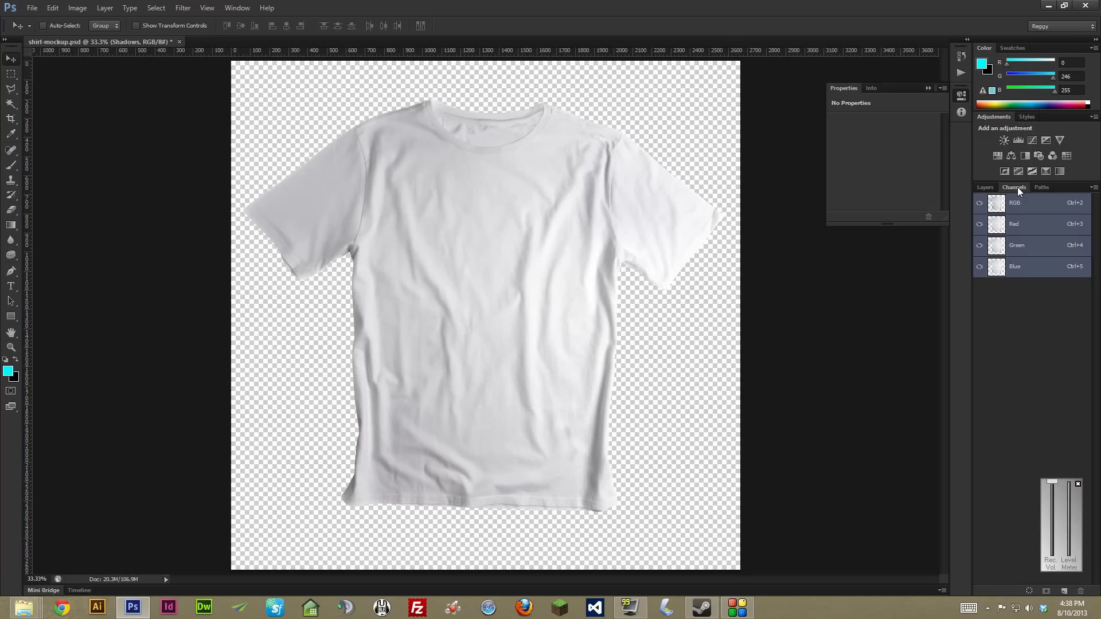
pyautogui.click(1032, 224)
pyautogui.click(1035, 246)
pyautogui.click(1038, 269)
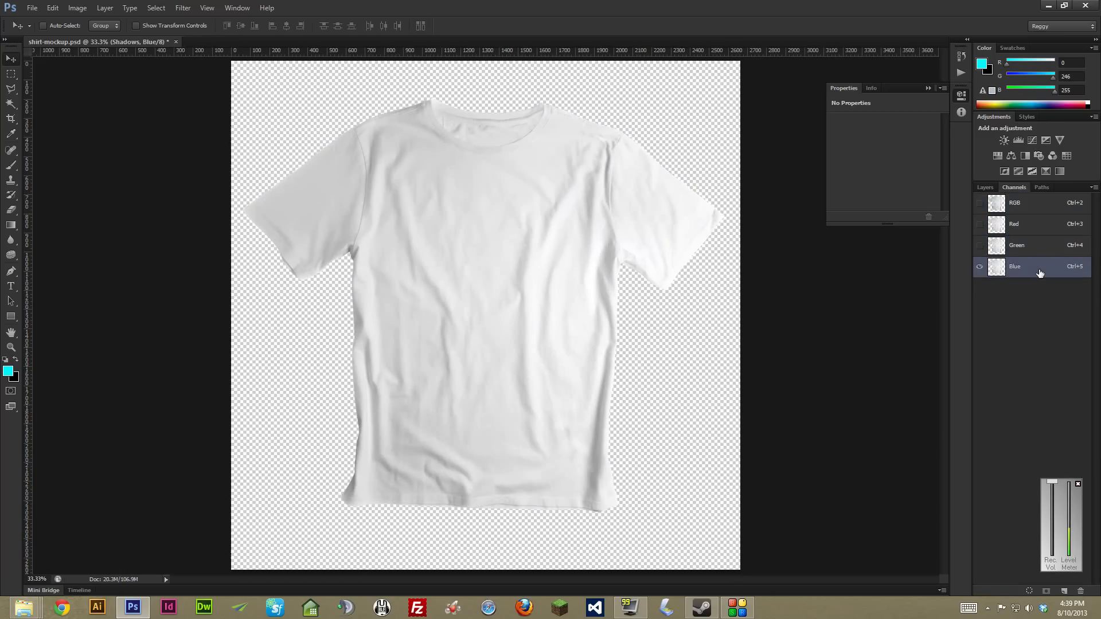
pyautogui.click(1032, 248)
pyautogui.click(1023, 227)
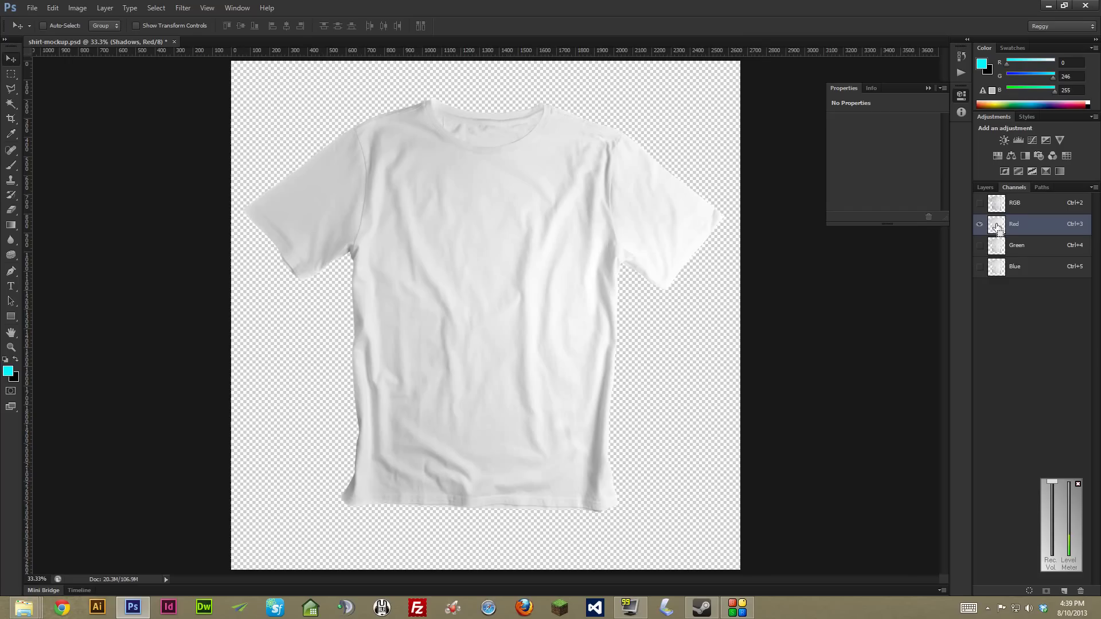
pyautogui.keyDown('ctrl'); pyautogui.click(997, 228); pyautogui.keyUp('ctrl')
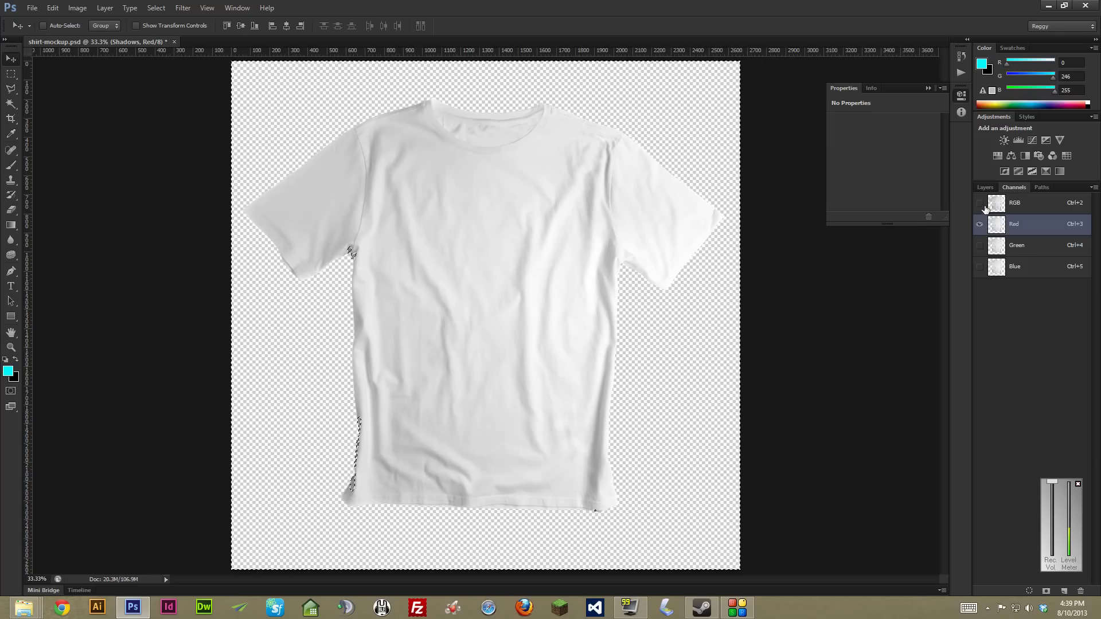
# - Invert the current selection on the canvas using the Rectangular Marquee's context menu
pyautogui.click(985, 187)
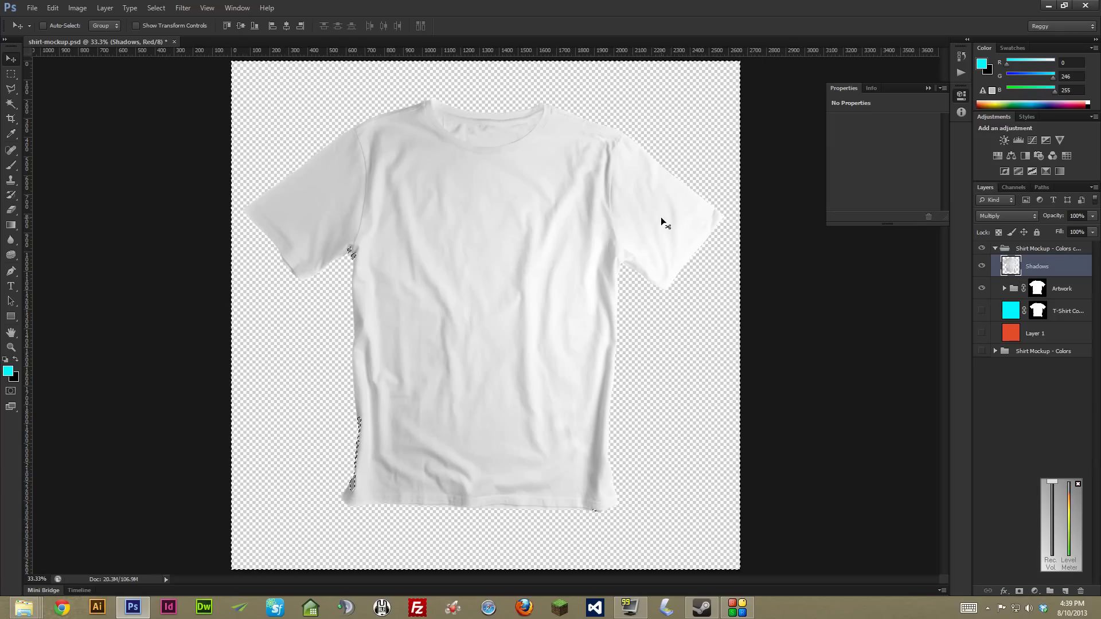
pyautogui.press('m')
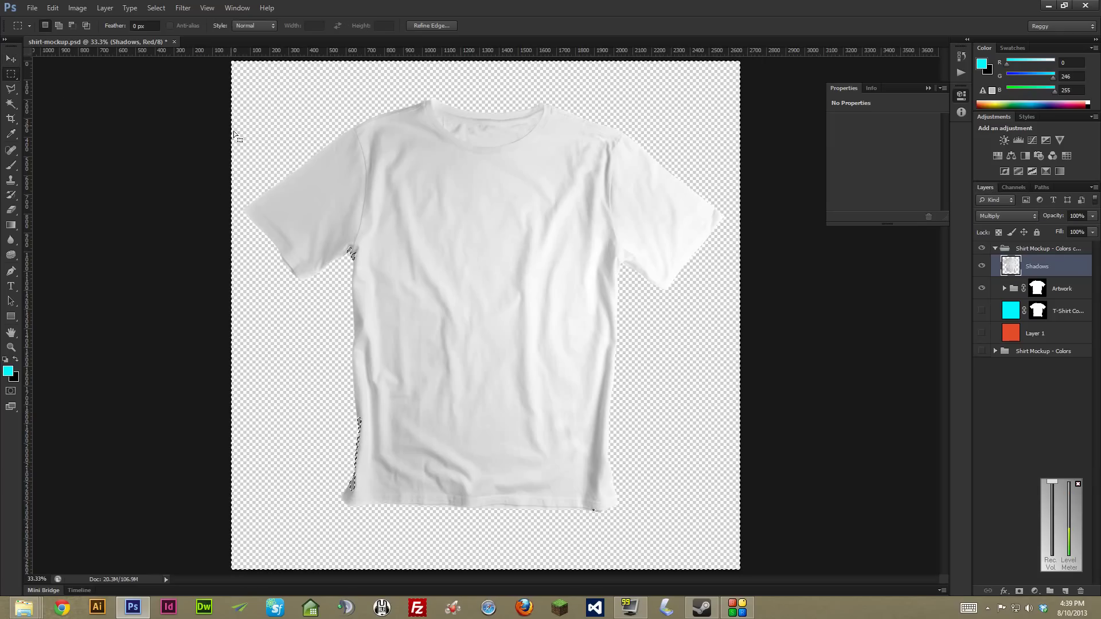
pyautogui.rightClick(277, 122)
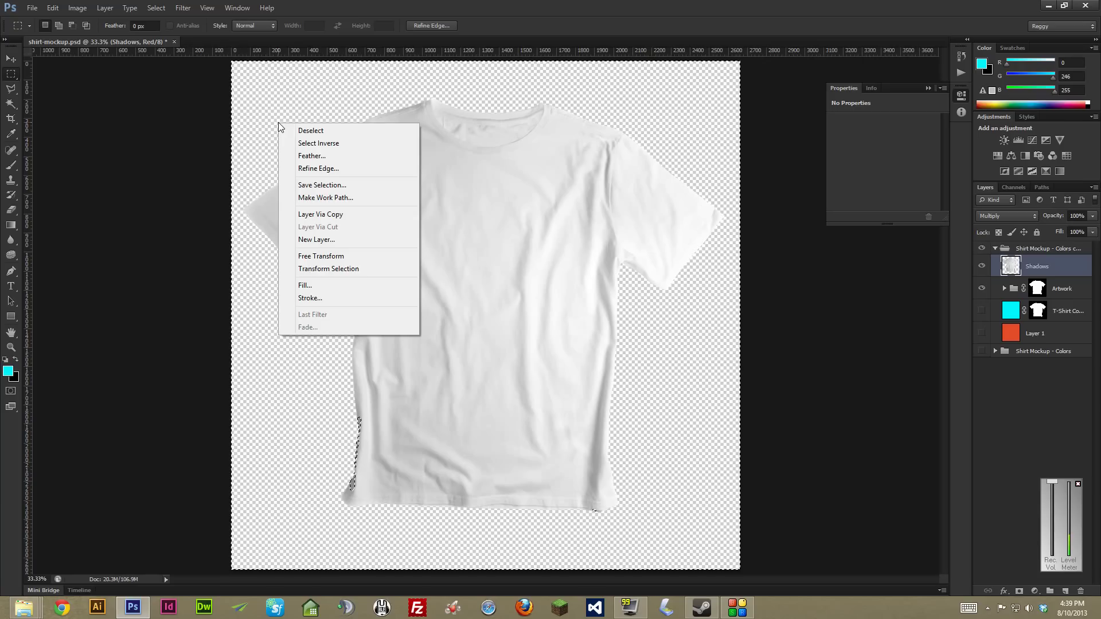
pyautogui.click(336, 146)
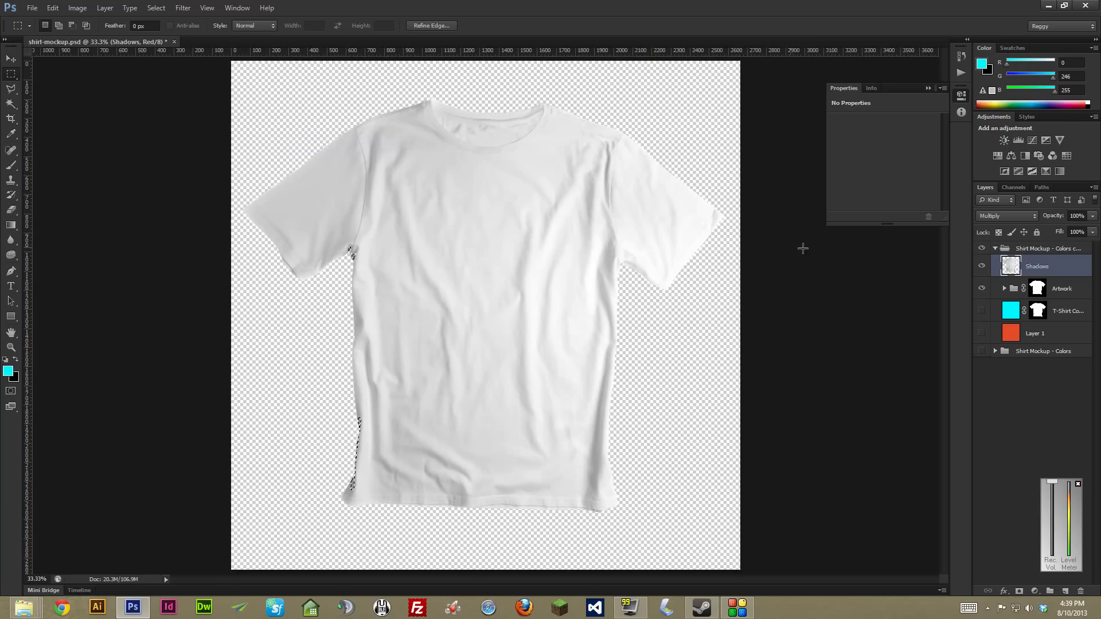
# - Hide the Shadows layer, fill a new Layer 3's selection with white, then deselect
pyautogui.click(981, 265)
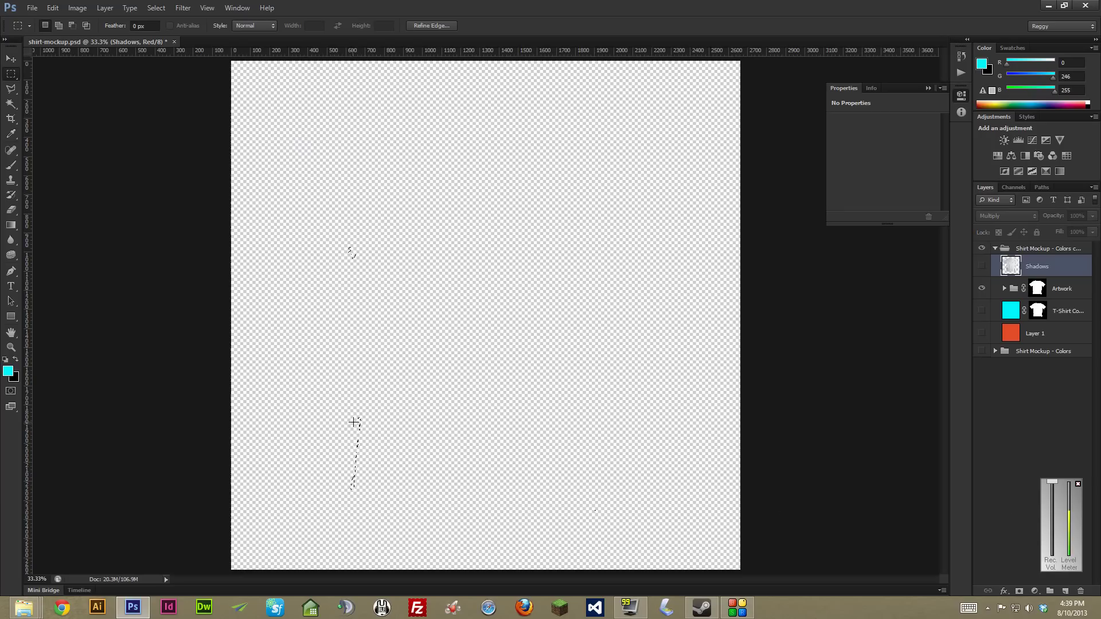
pyautogui.click(1065, 591)
pyautogui.press('d')
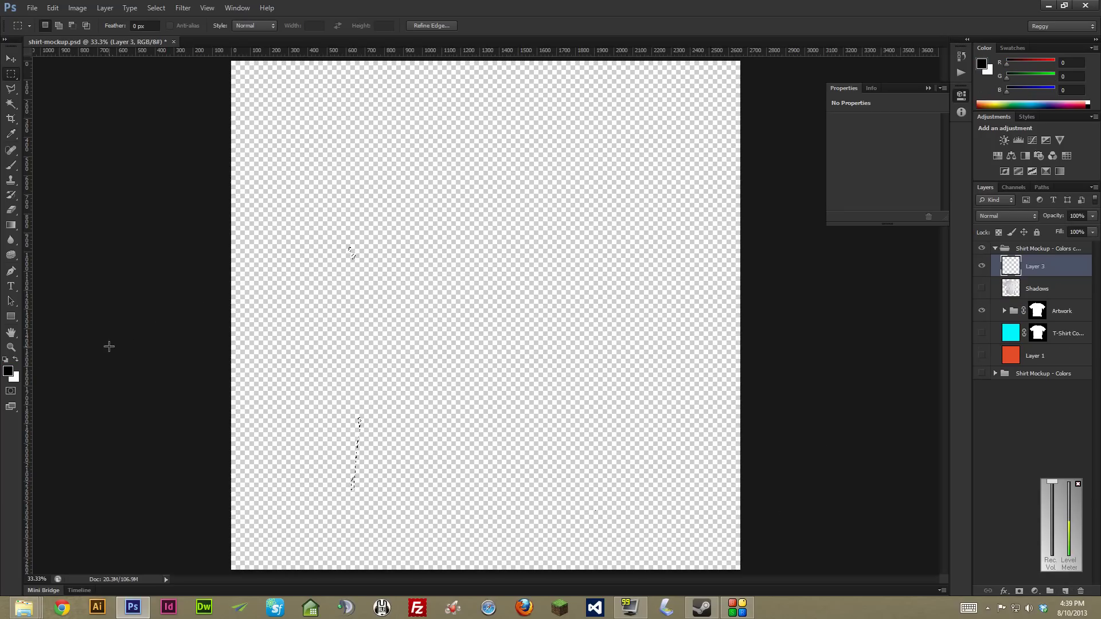
pyautogui.press('x')
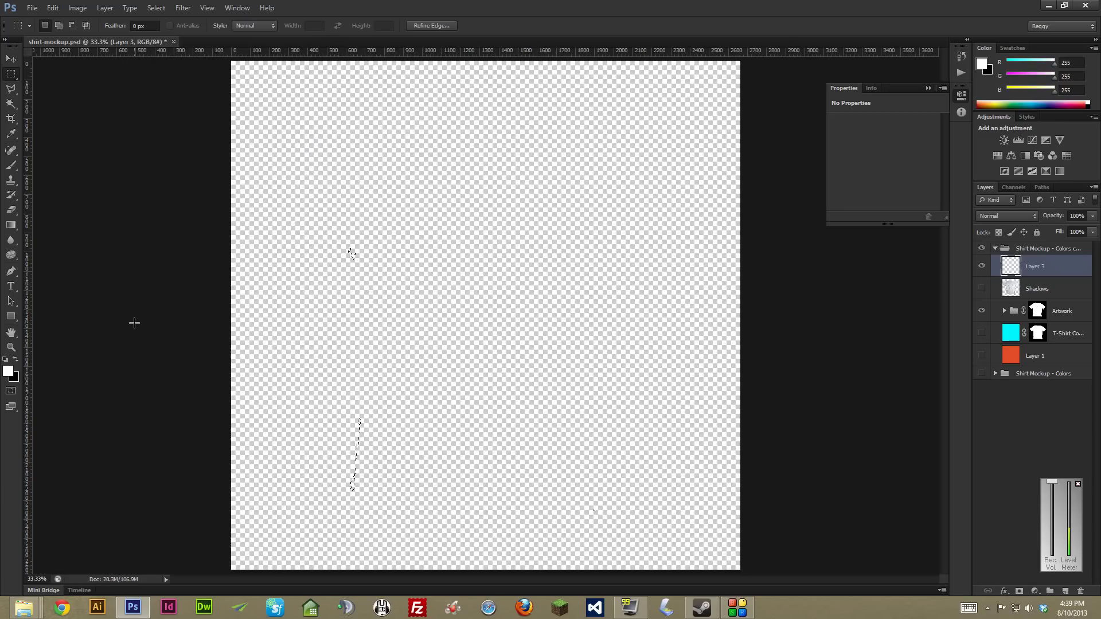
pyautogui.hotkey('alt', 'BackSpace')
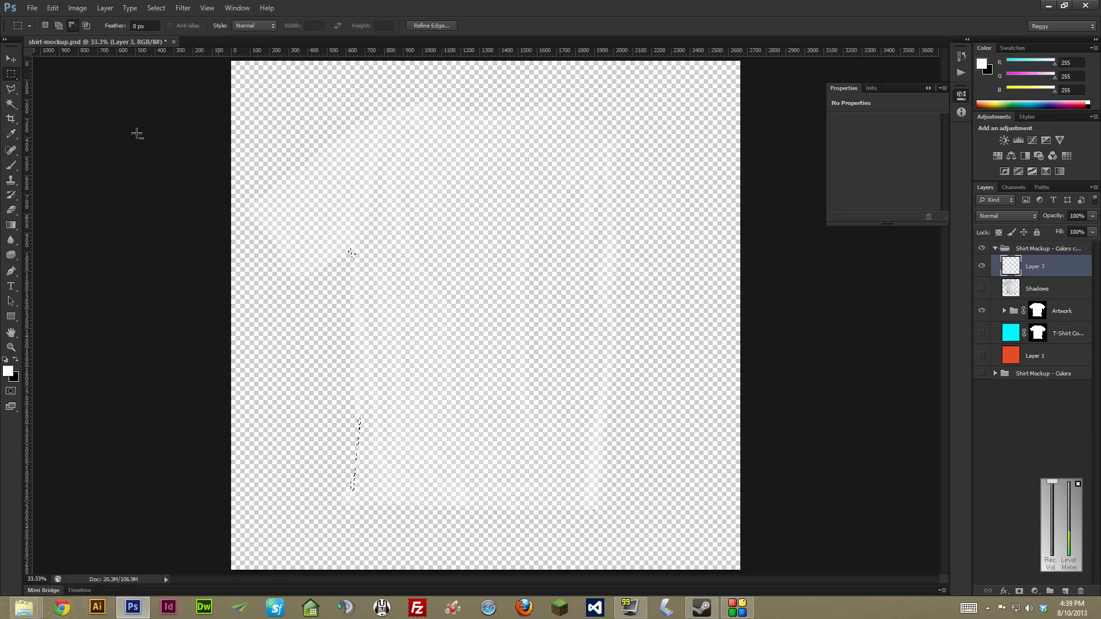
pyautogui.hotkey('ctrl', 'd')
# - Make the T-Shirt Color layer visible and fill it with black
pyautogui.click(1009, 334)
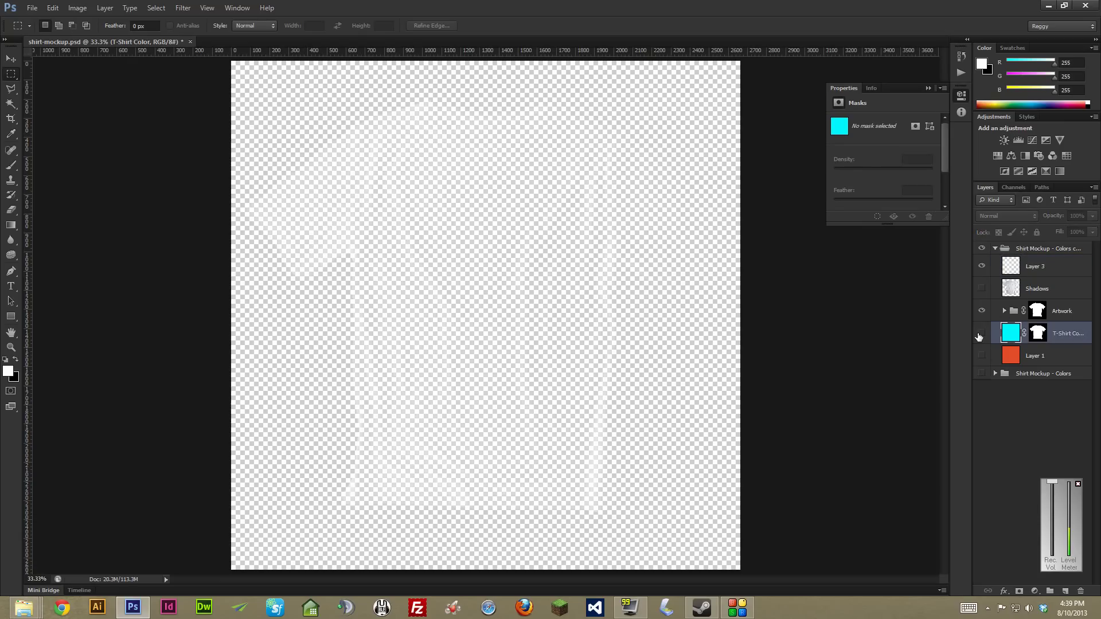
pyautogui.click(981, 335)
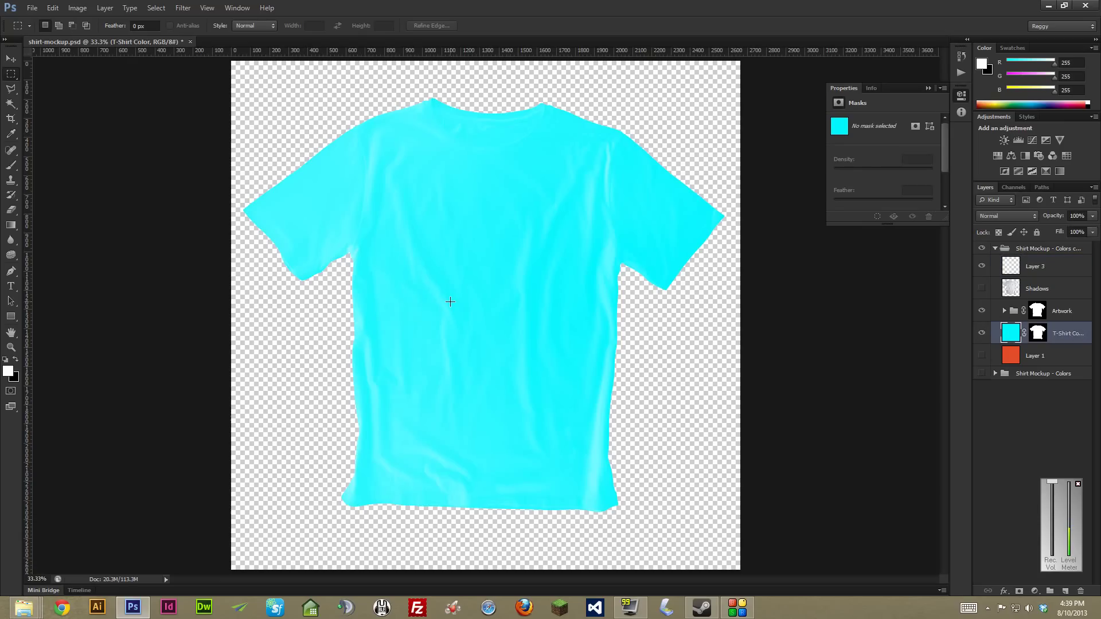
pyautogui.press('d')
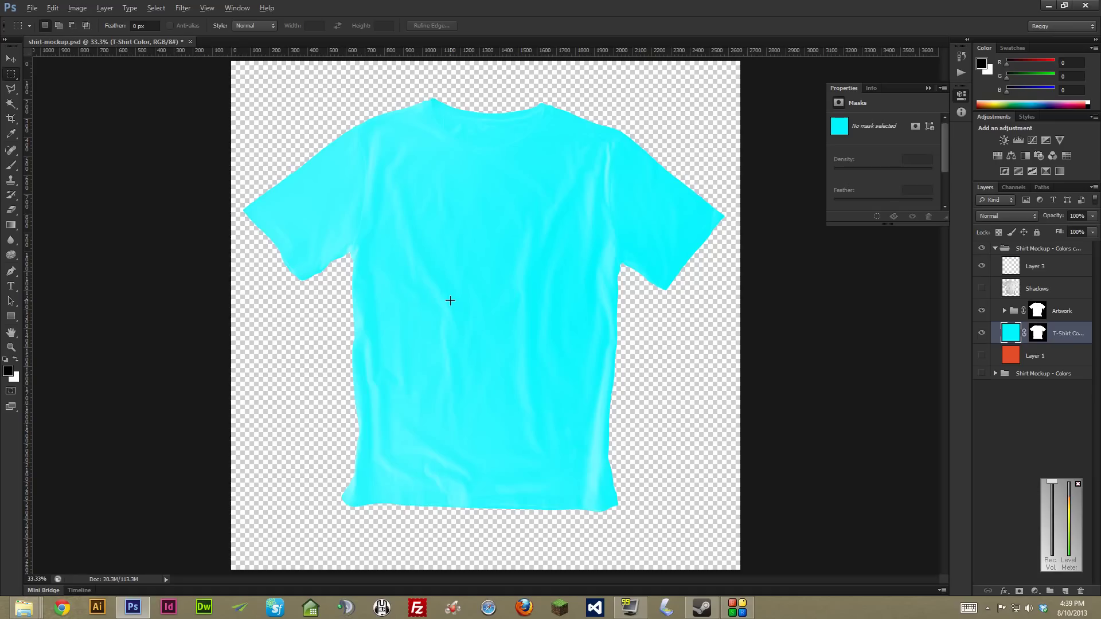
pyautogui.hotkey('alt', 'BackSpace')
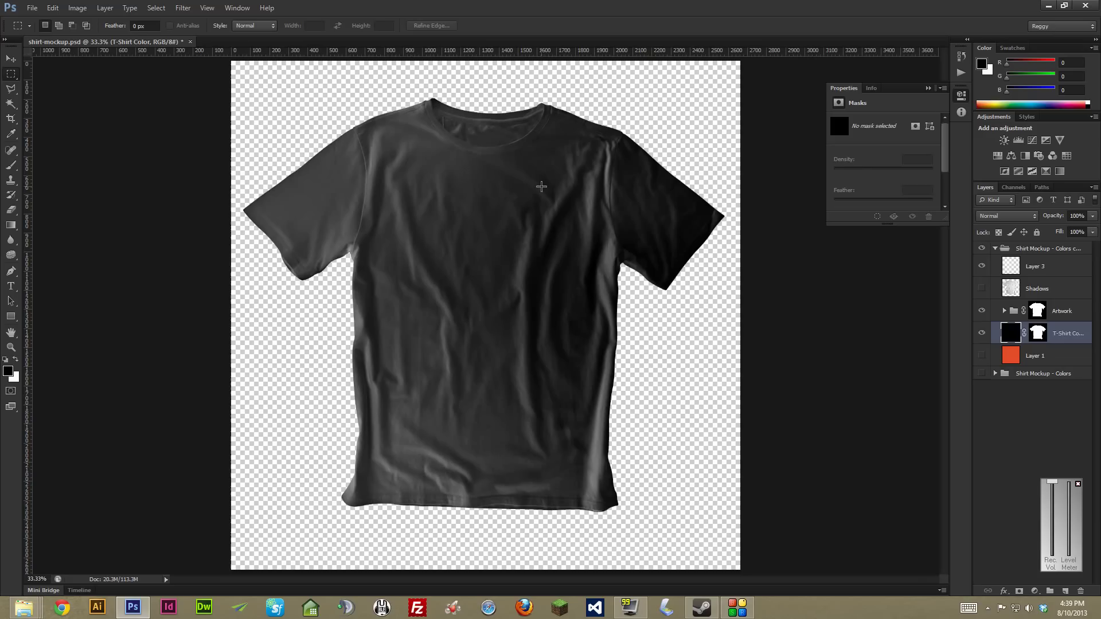
# - Rename Layer 3 to 'Dark Shadows' and lower its opacity to 41%
pyautogui.click(1055, 266)
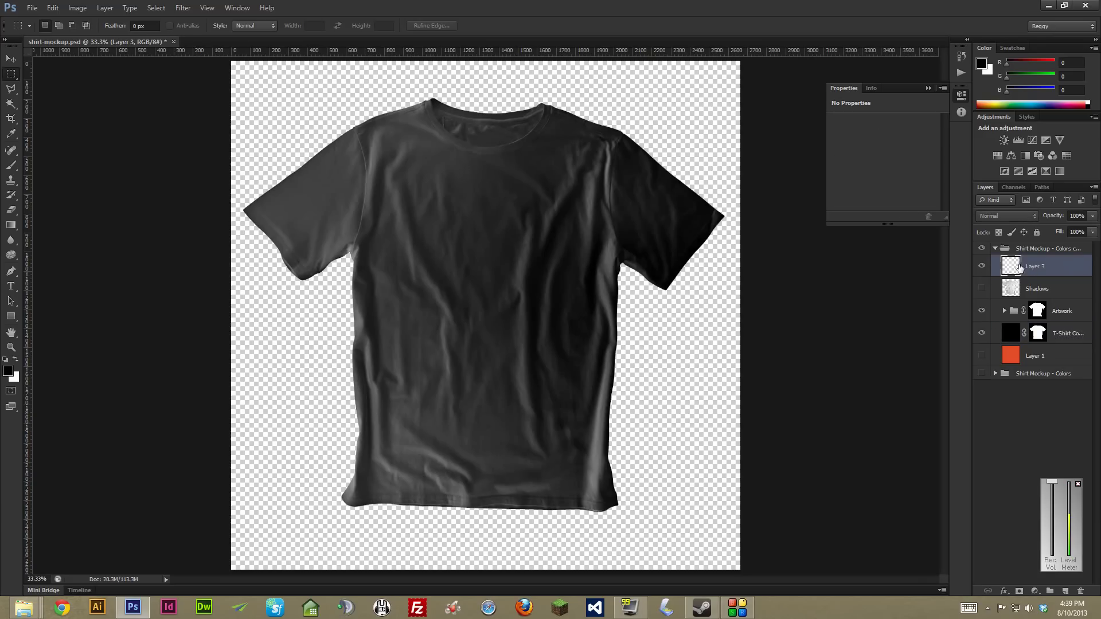
pyautogui.doubleClick(1033, 266)
pyautogui.write('Dark Shadows')
pyautogui.press('Return')
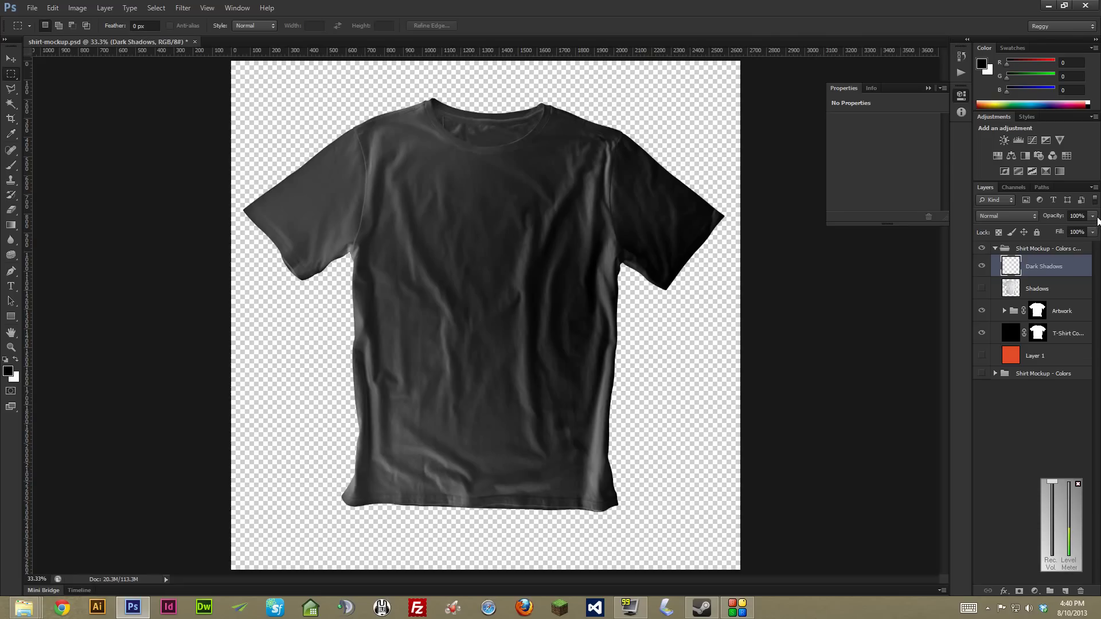
pyautogui.click(1092, 215)
pyautogui.moveTo(1084, 231); pyautogui.dragTo(1059, 232)
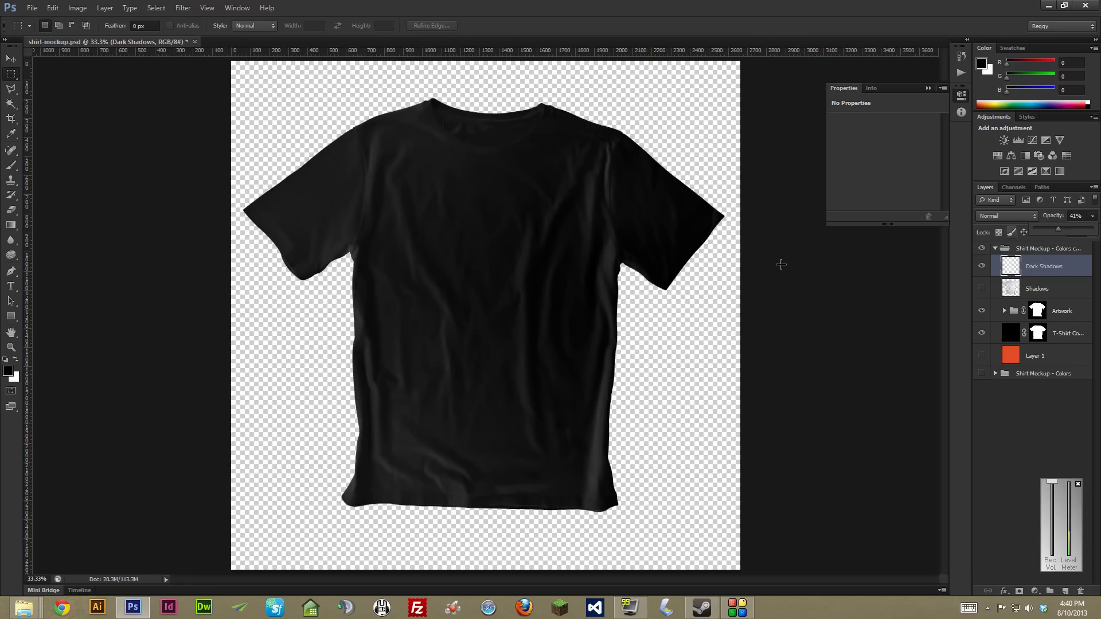
# - Confirm the 41% opacity, compare T-Shirt Color on and off, then collapse and hide the copy group
pyautogui.click(719, 279)
pyautogui.scroll(2, 698, 283)
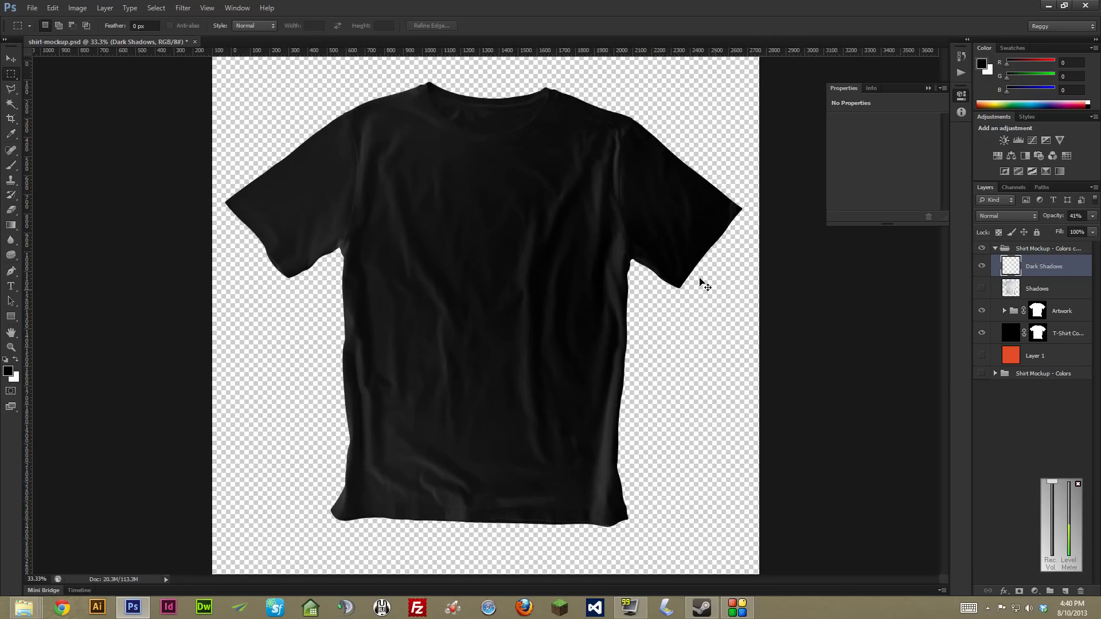
pyautogui.scroll(-2, 698, 282)
pyautogui.click(980, 334)
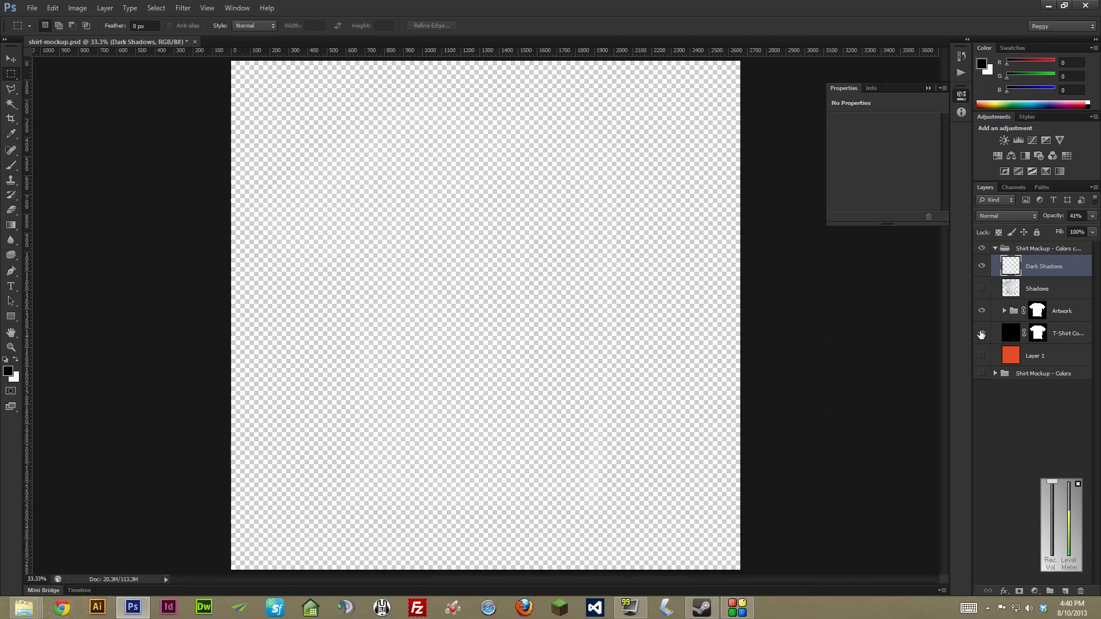
pyautogui.click(979, 334)
pyautogui.click(991, 251)
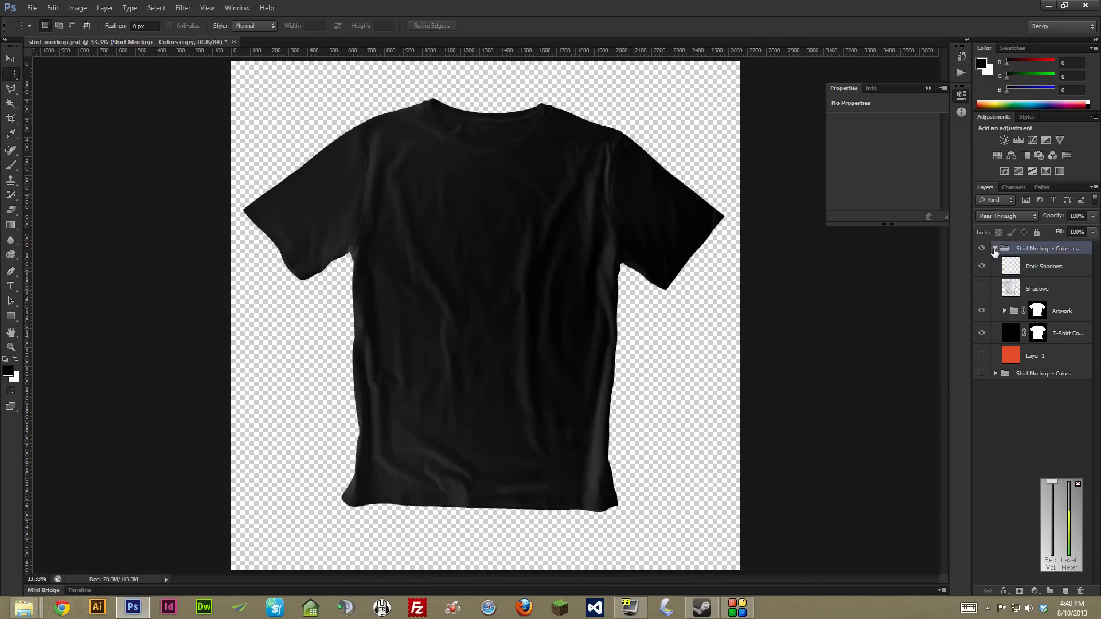
pyautogui.click(995, 248)
pyautogui.click(981, 248)
# - Show Shirt Mockup - Colors, hide Layer 2, fill T-Shirt Color black, and set Levels output black to 31
pyautogui.click(981, 261)
pyautogui.click(995, 262)
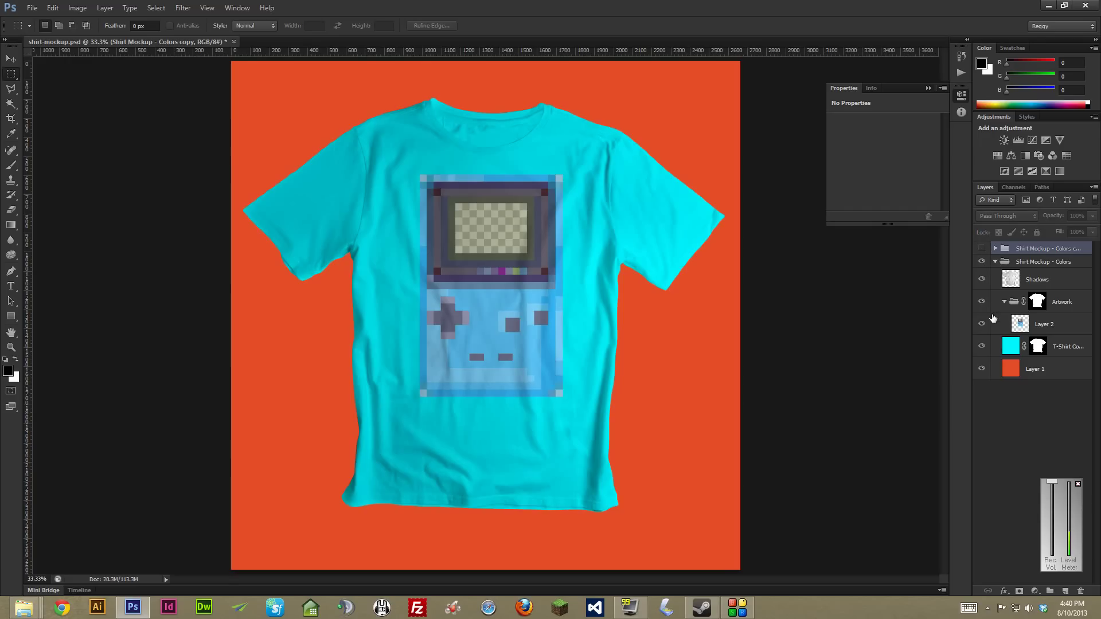
pyautogui.click(981, 324)
pyautogui.click(1010, 345)
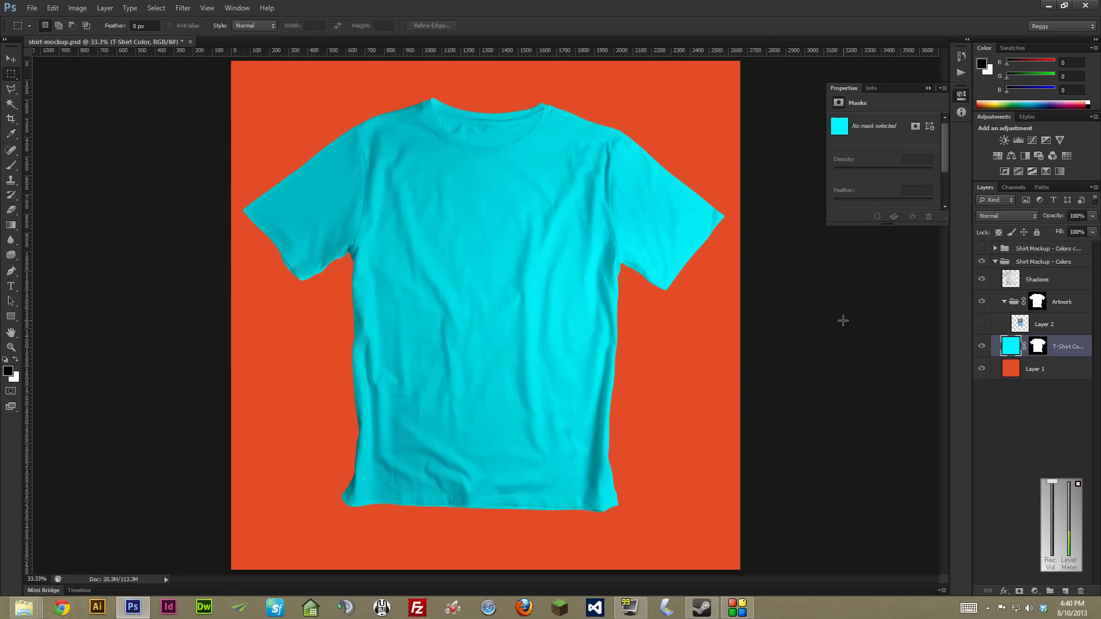
pyautogui.hotkey('alt', 'BackSpace')
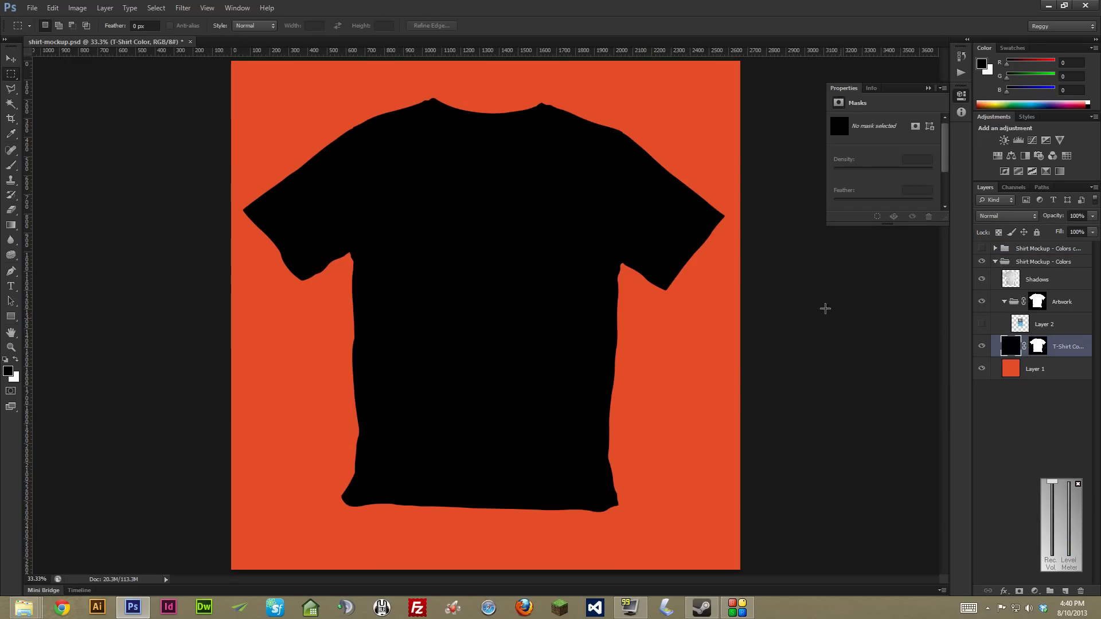
pyautogui.hotkey('ctrl', 'l')
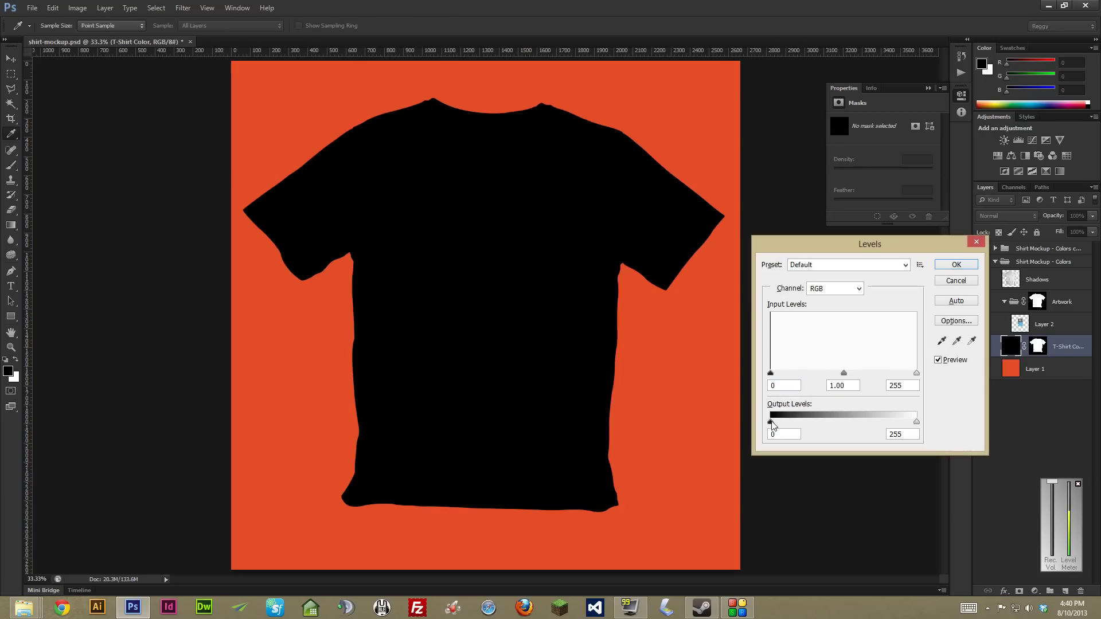
pyautogui.moveTo(772, 425); pyautogui.dragTo(788, 424)
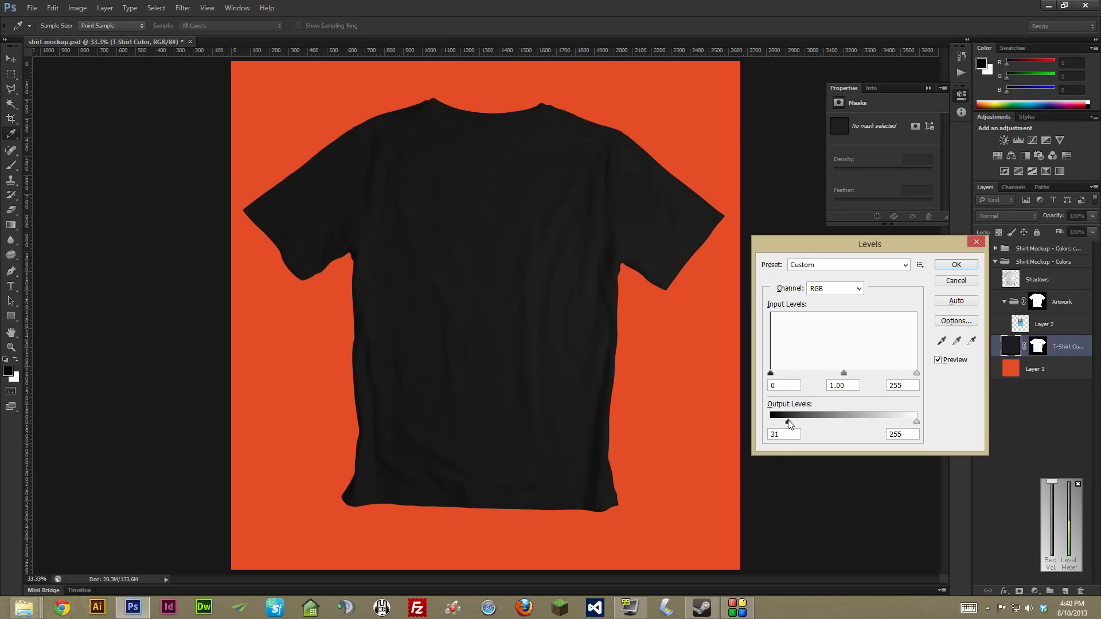
# - Apply the Levels change, collapse Shirt Mockup - Colors, and show the copy group's black shirt
pyautogui.click(956, 265)
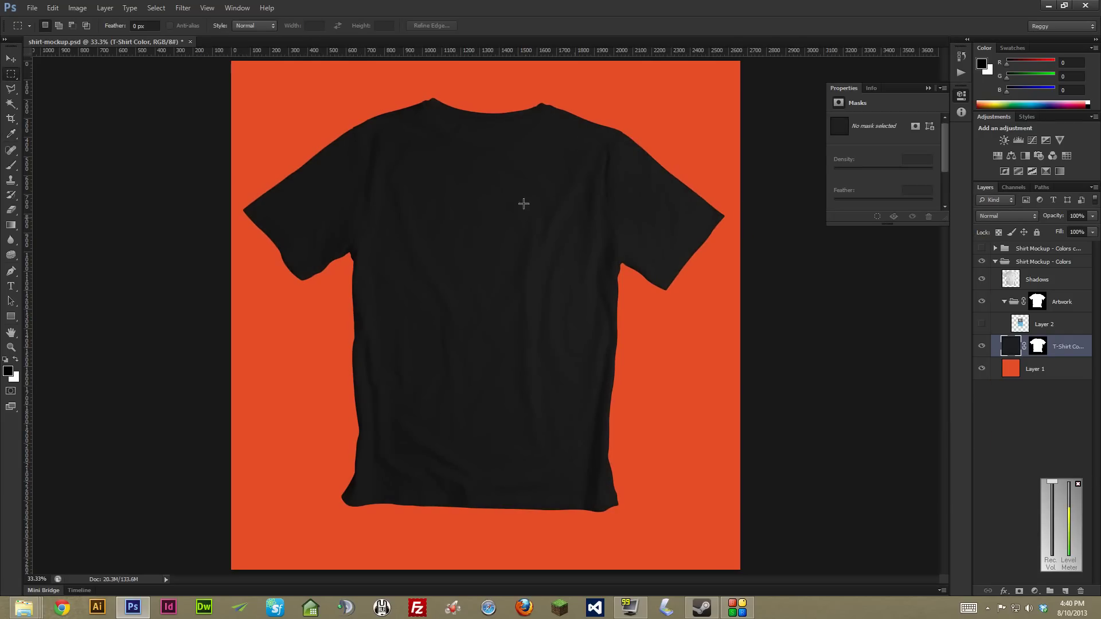
pyautogui.click(994, 262)
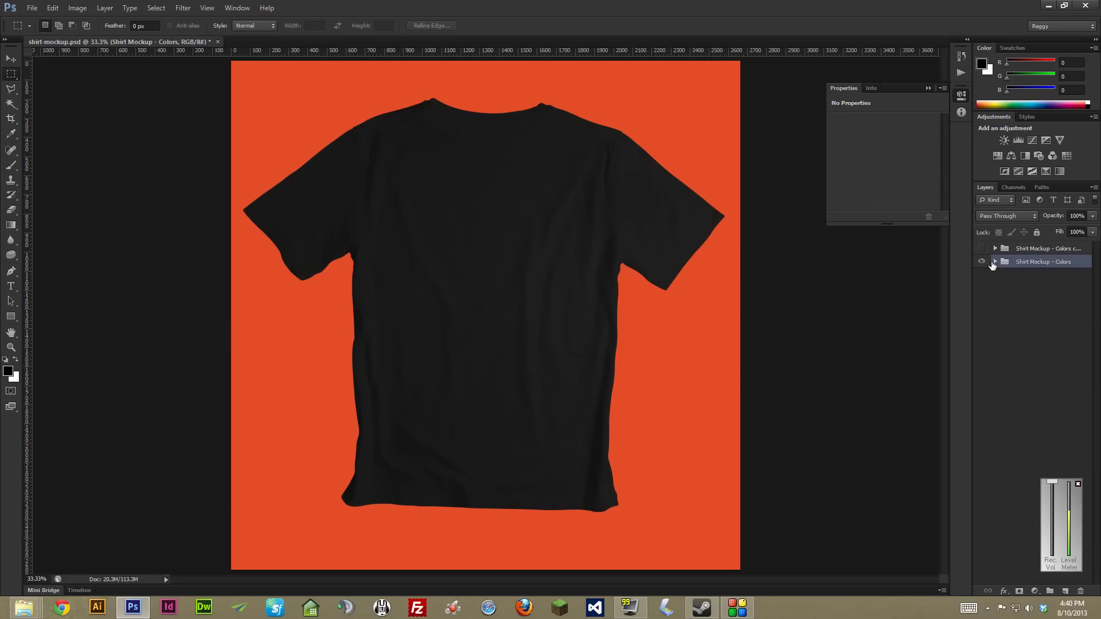
pyautogui.moveTo(982, 261); pyautogui.dragTo(982, 248)
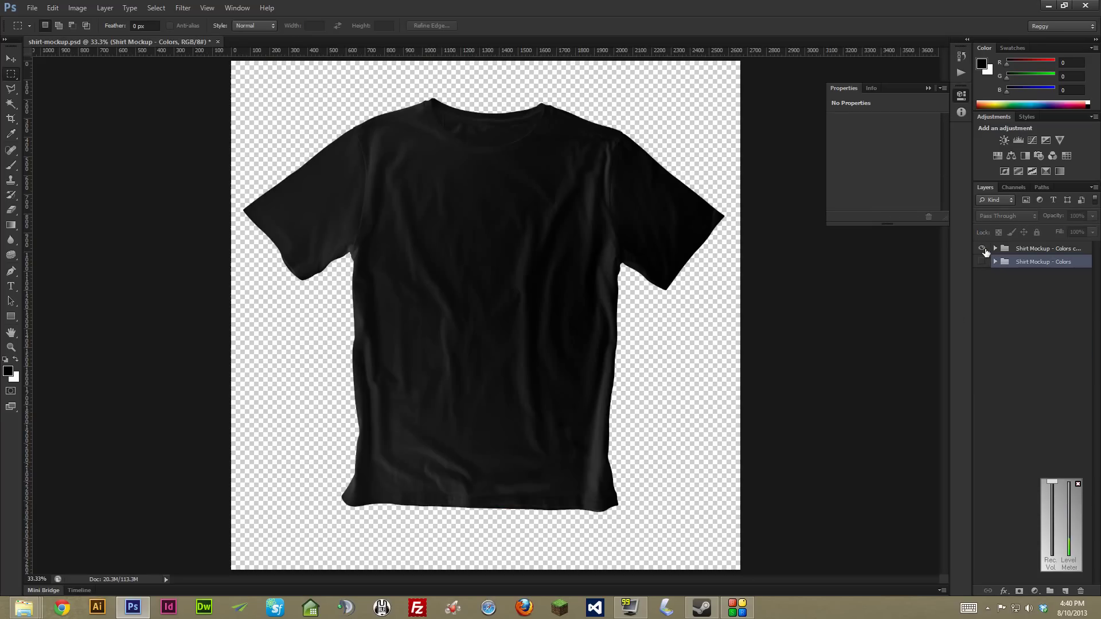
# - Alternate between the copy group's black tee and the orange Shirt Mockup - Colors, ending on orange
pyautogui.click(982, 248)
pyautogui.click(980, 261)
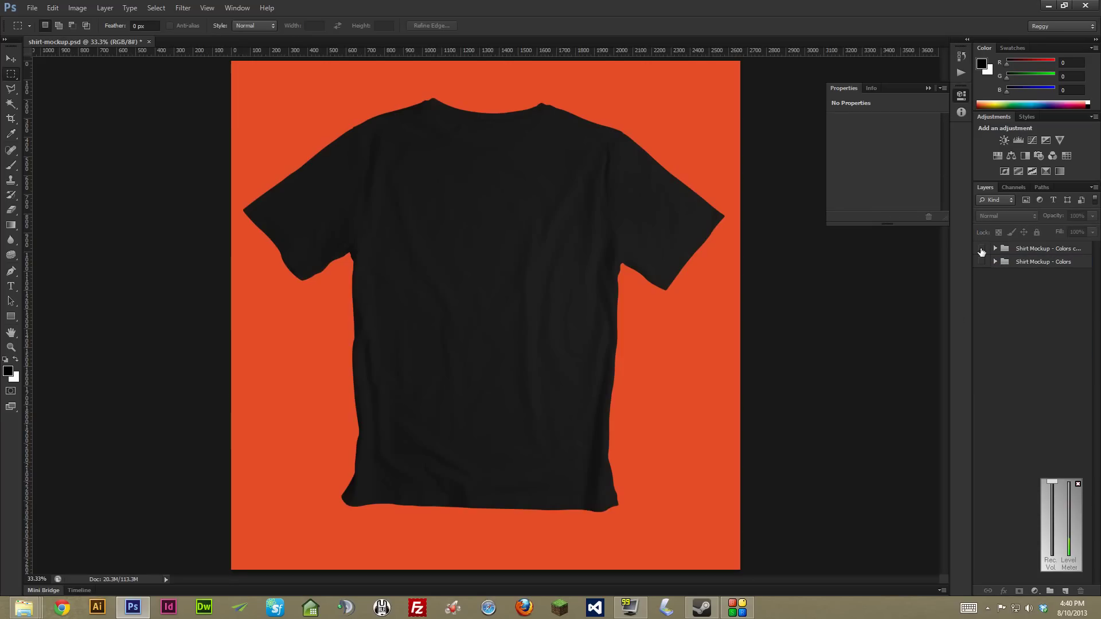
pyautogui.keyDown('alt'); pyautogui.click(981, 250); pyautogui.keyUp('alt')
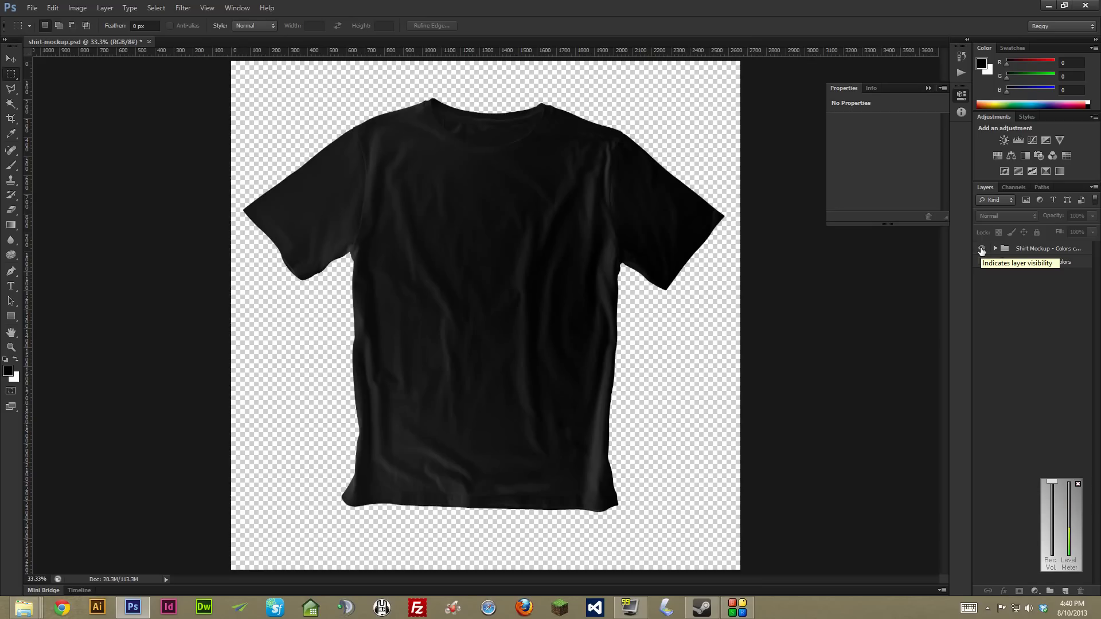
pyautogui.click(980, 248)
pyautogui.click(981, 262)
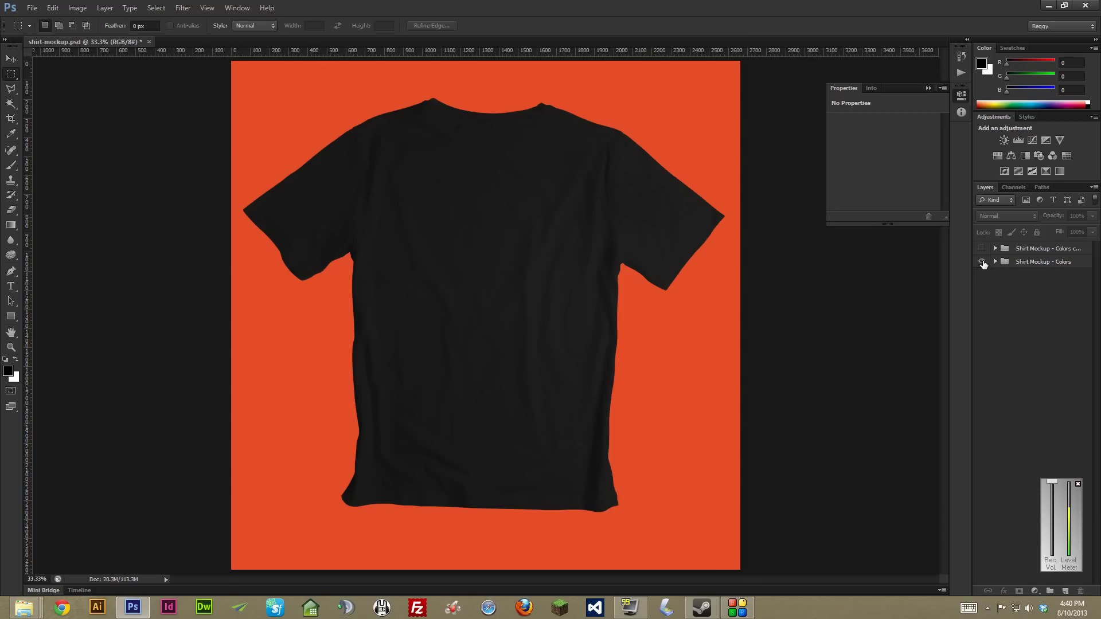
pyautogui.click(981, 262)
pyautogui.click(981, 248)
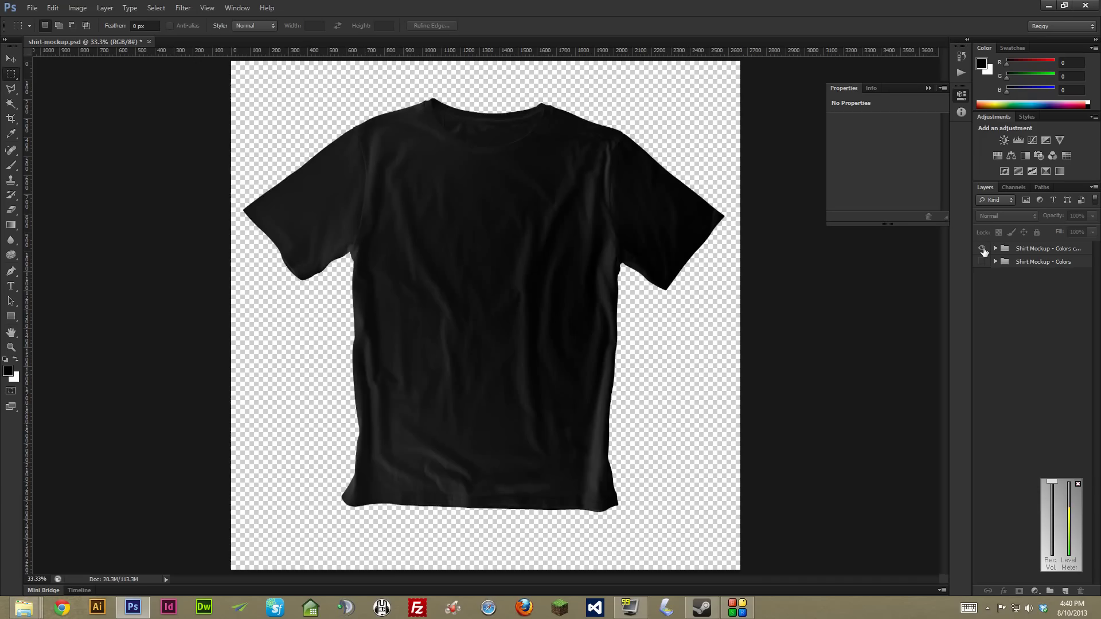
pyautogui.click(981, 249)
pyautogui.click(981, 262)
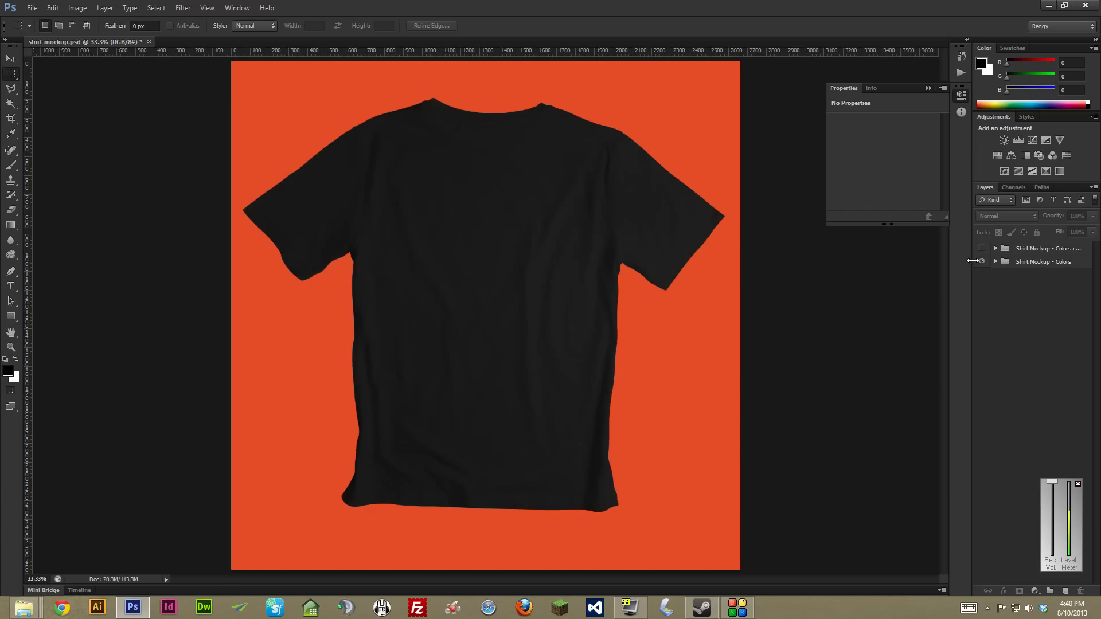
pyautogui.click(729, 607)
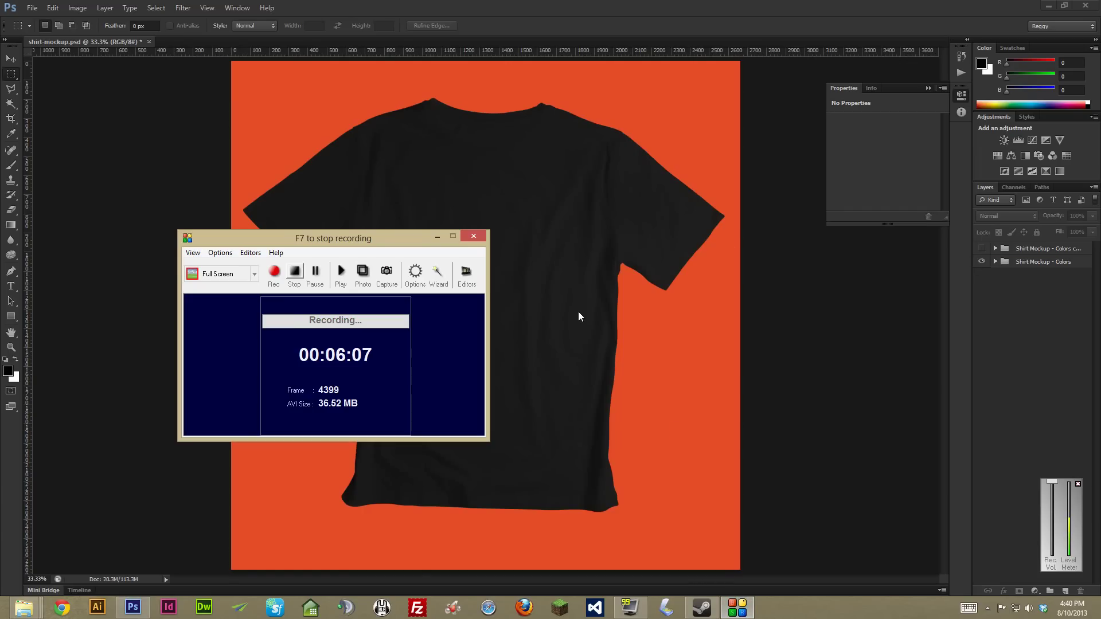